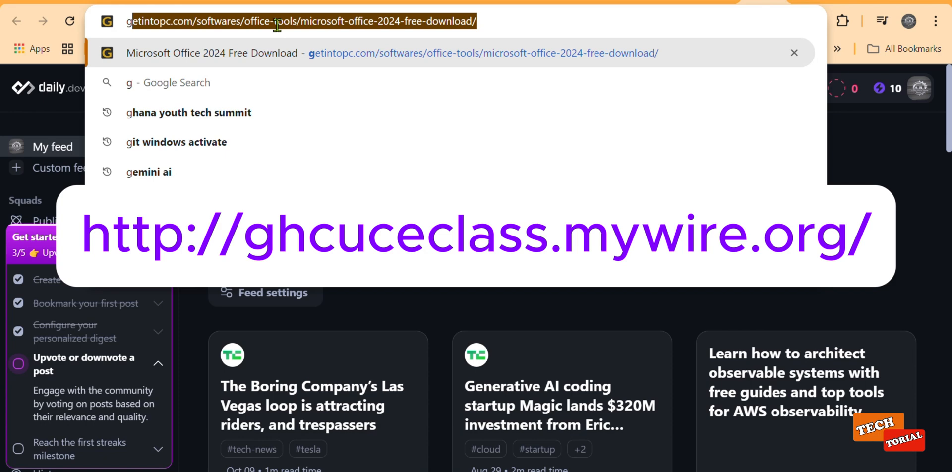
Open the WebSchool site at ghcuceclass.mywire.org
text(h)
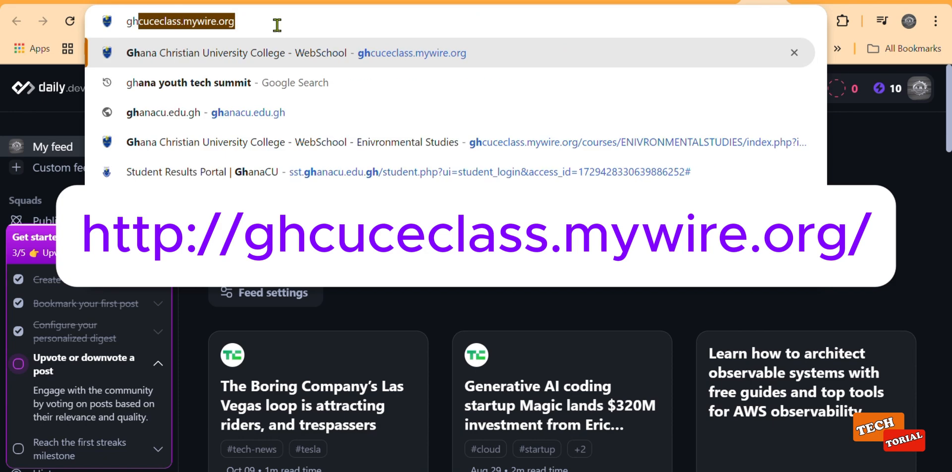
text(cuc)
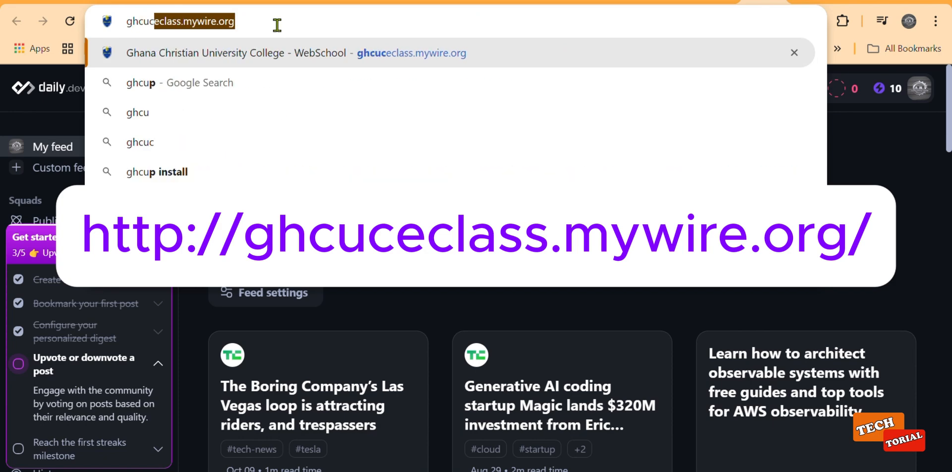
text(eclass)
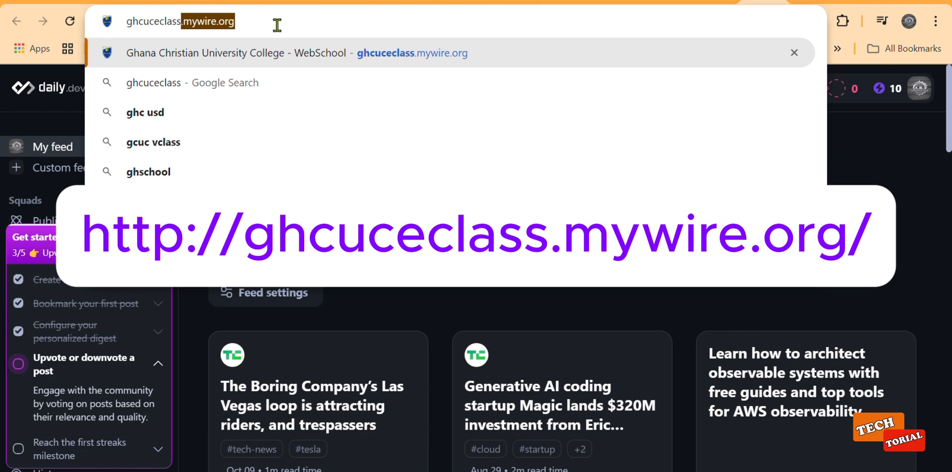
text(.mywire)
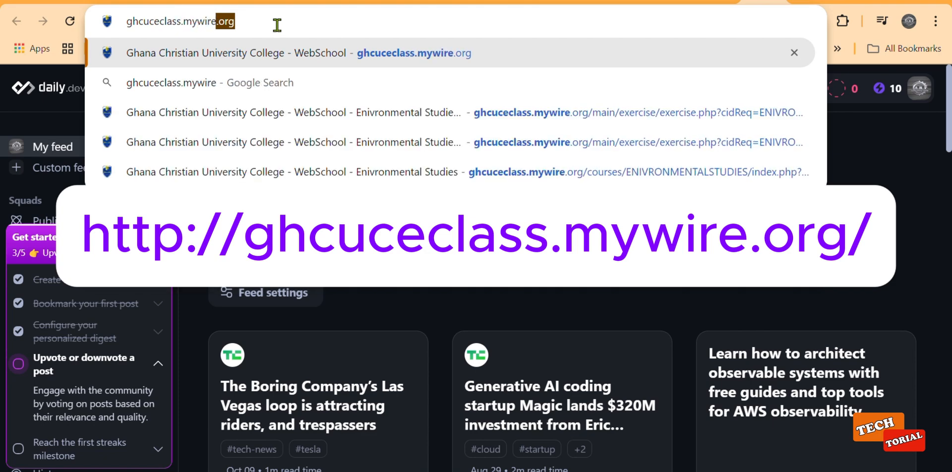
text(.or)
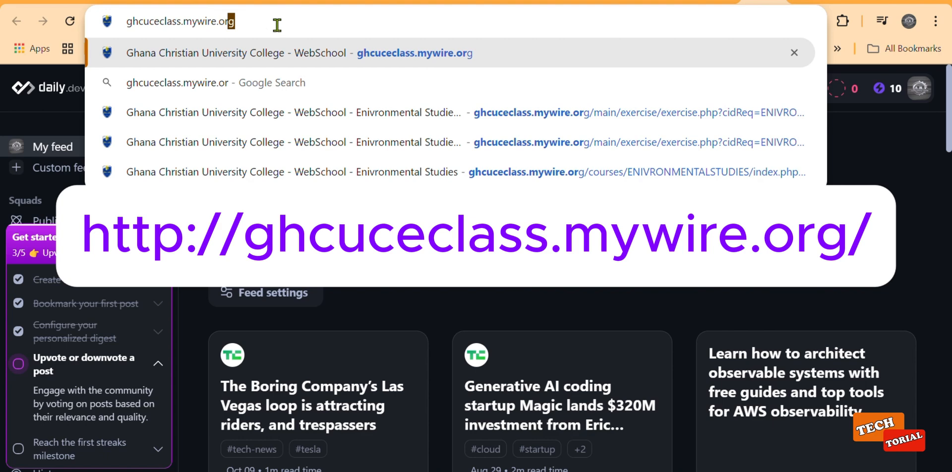
text(g)
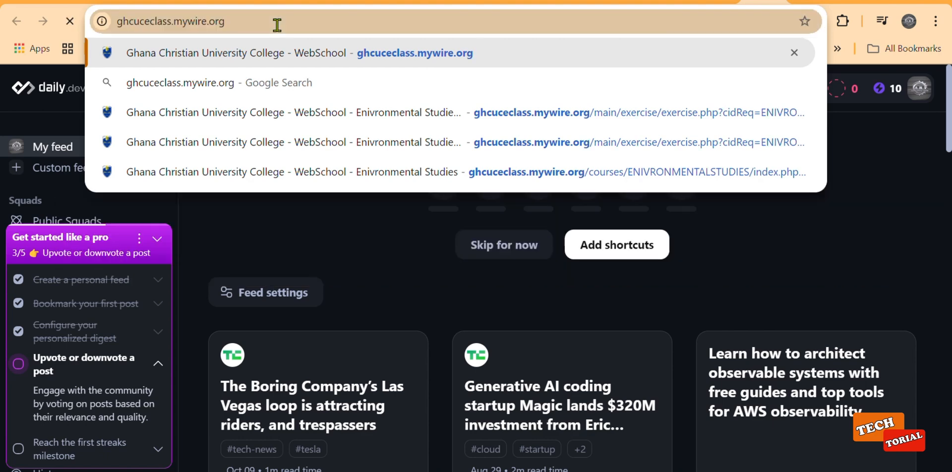
key(Return)
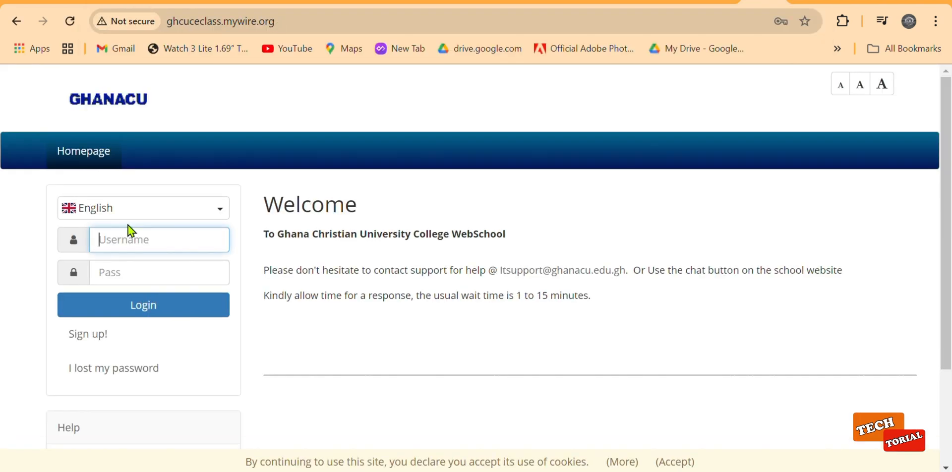
Log in to the WebSchool portal by entering the account username and password
click(131, 245)
text(M)
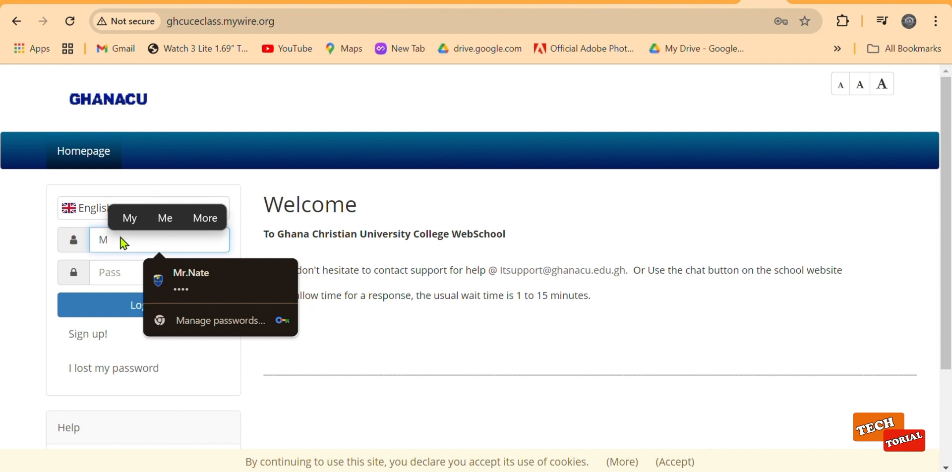
text(r)
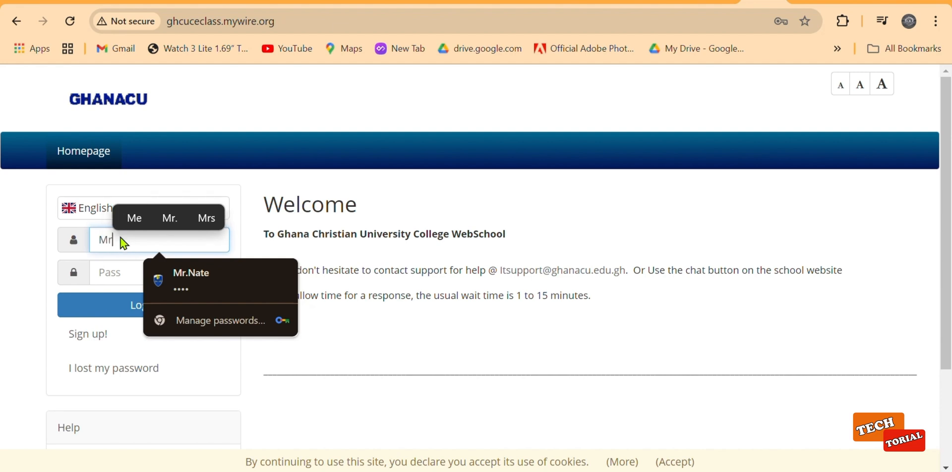
text(.)
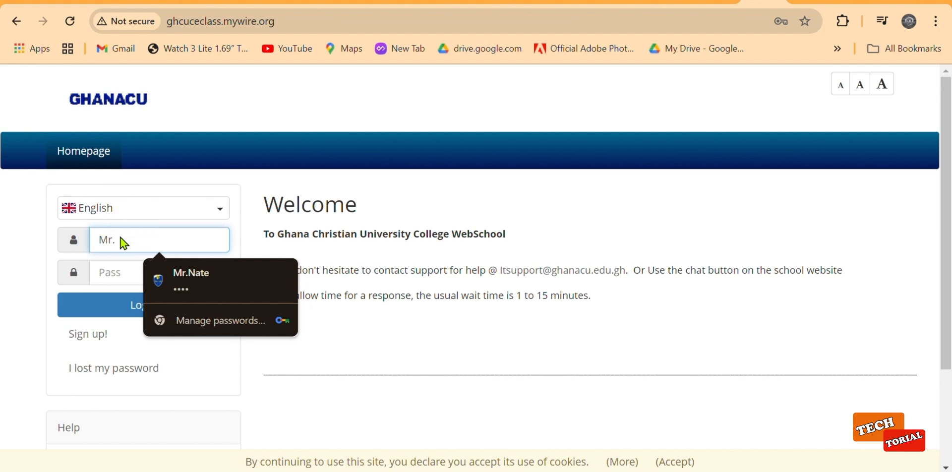
text(Nate)
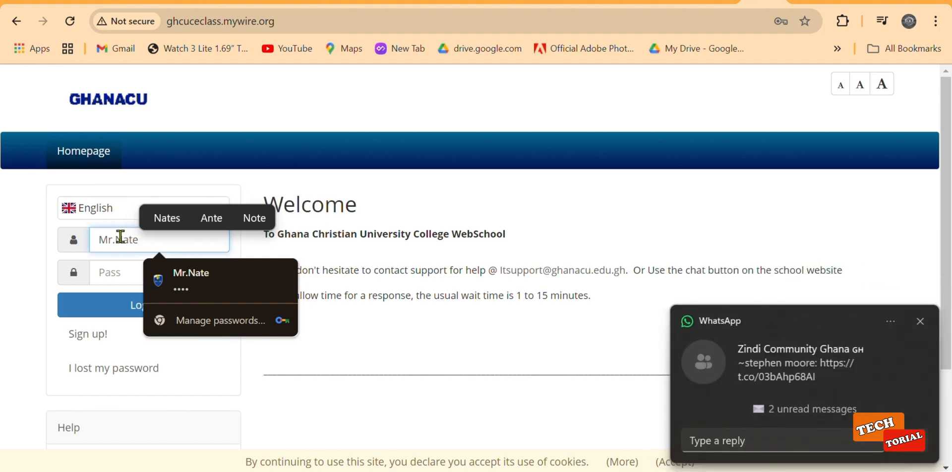
click(130, 272)
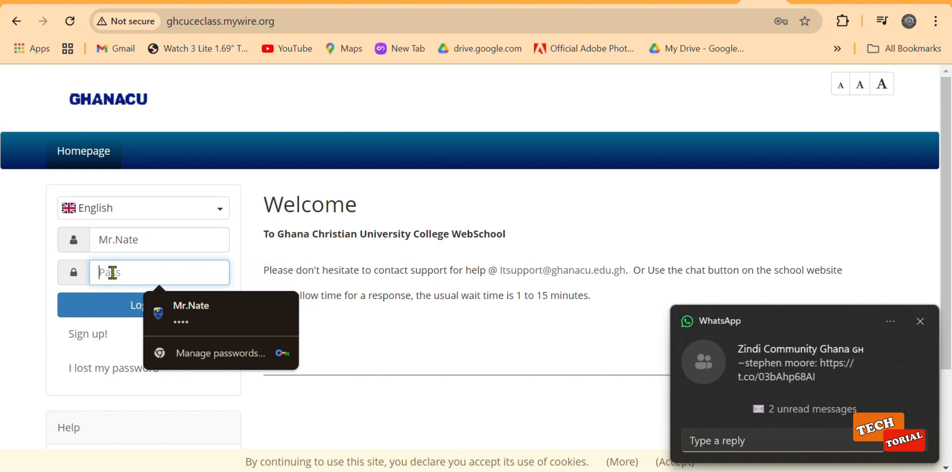
text(•••)
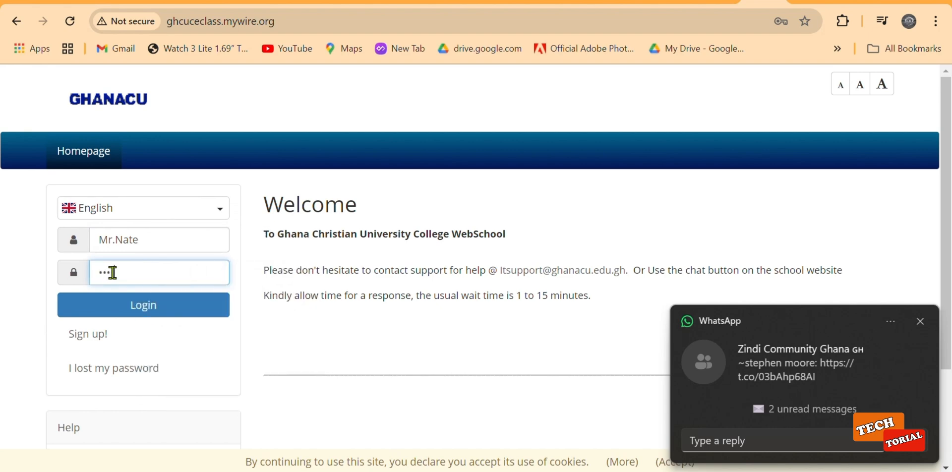
text(•)
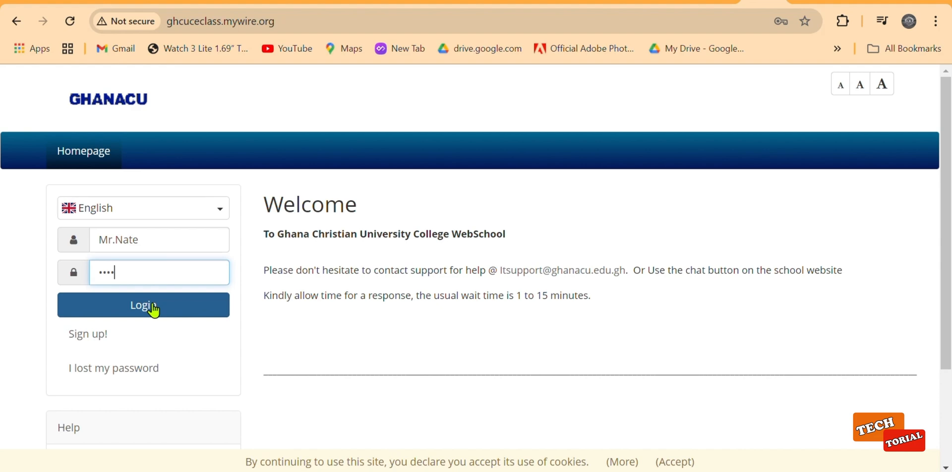
click(154, 311)
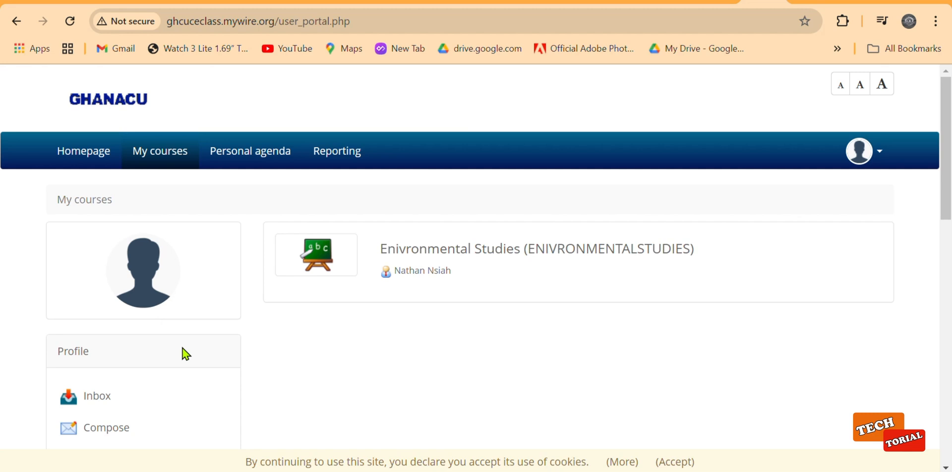
Start creating a new course and enter "Social Engineering" as its course name
scroll(183, 349, down, 3)
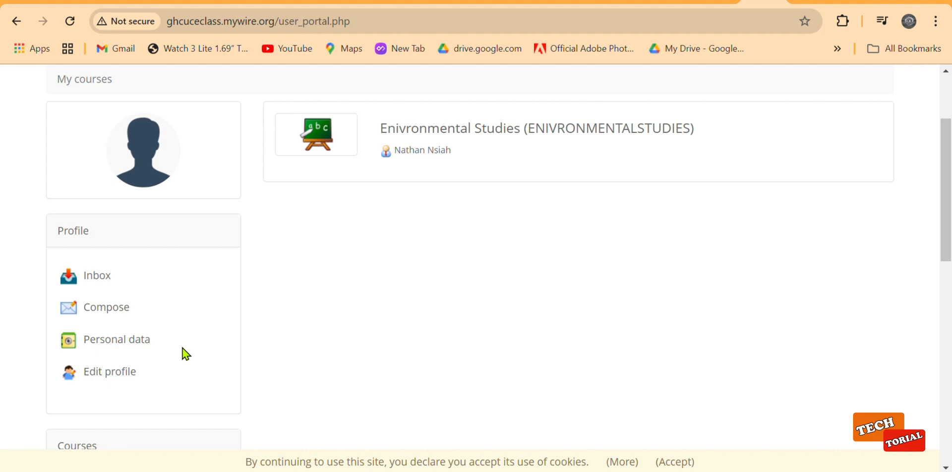
scroll(182, 348, down, 5)
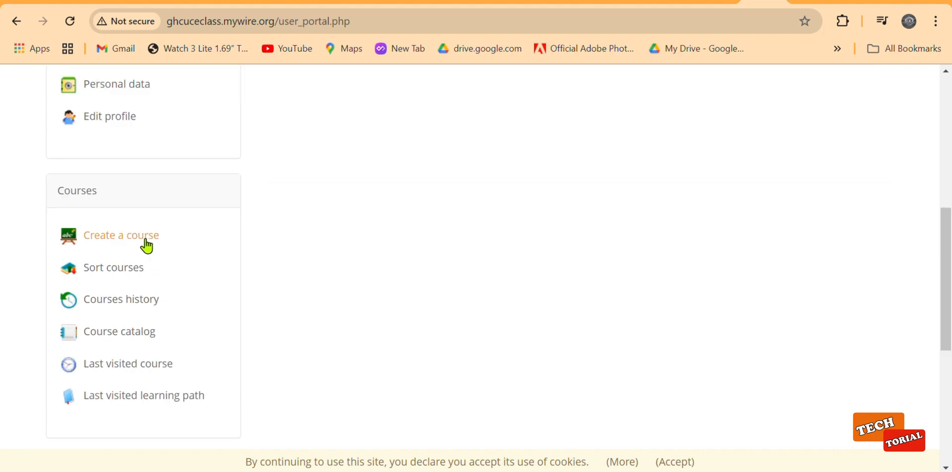
click(104, 242)
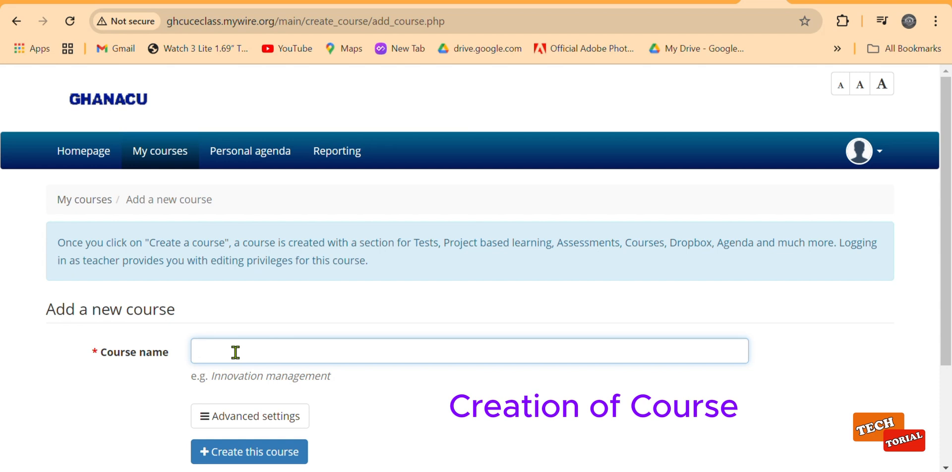
text(Socia)
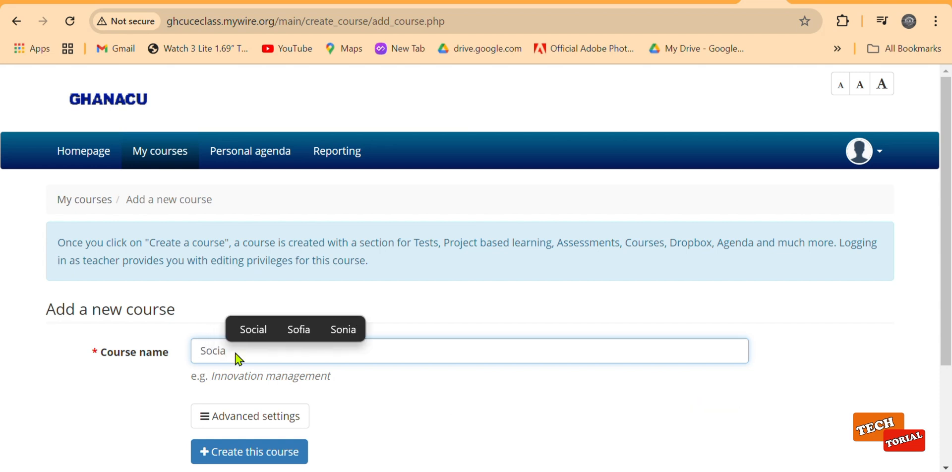
text(l En)
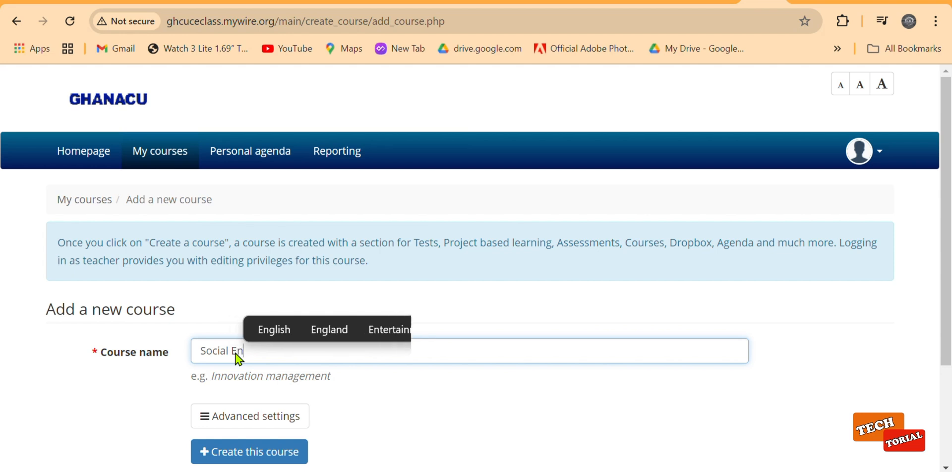
text(gineering)
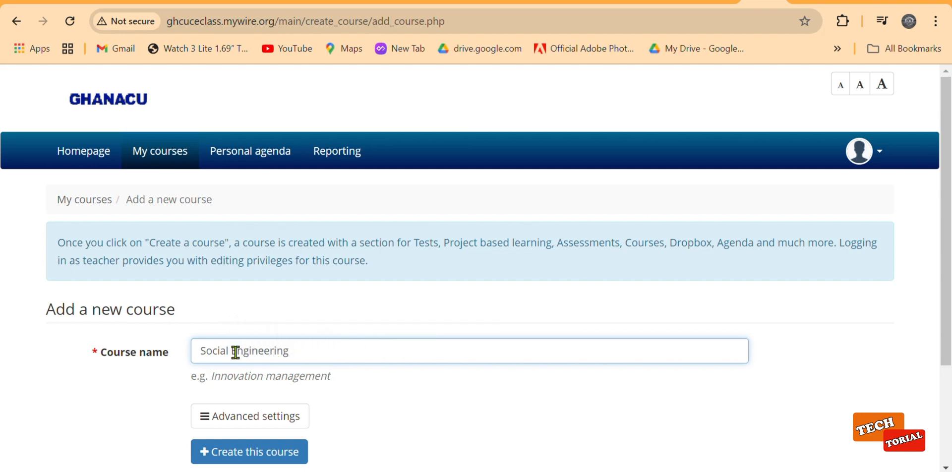
Show the new course's advanced settings and enter SCIS 343 as the course code
scroll(247, 352, down, 3)
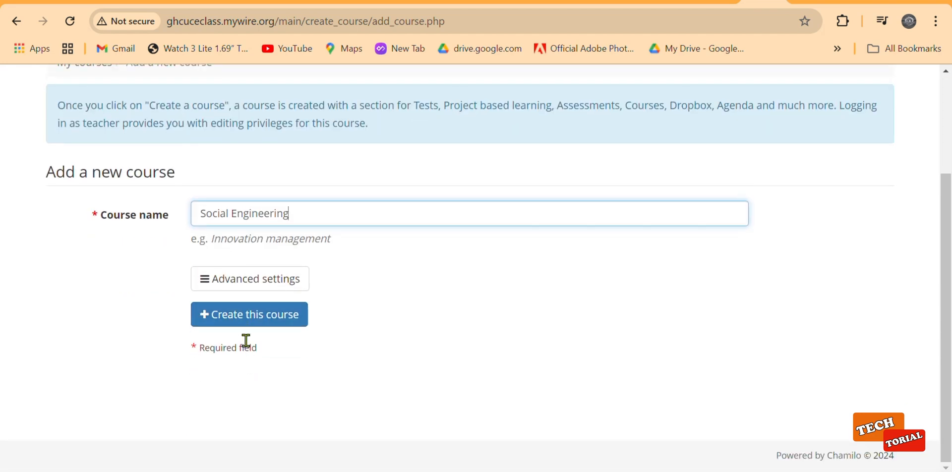
click(243, 286)
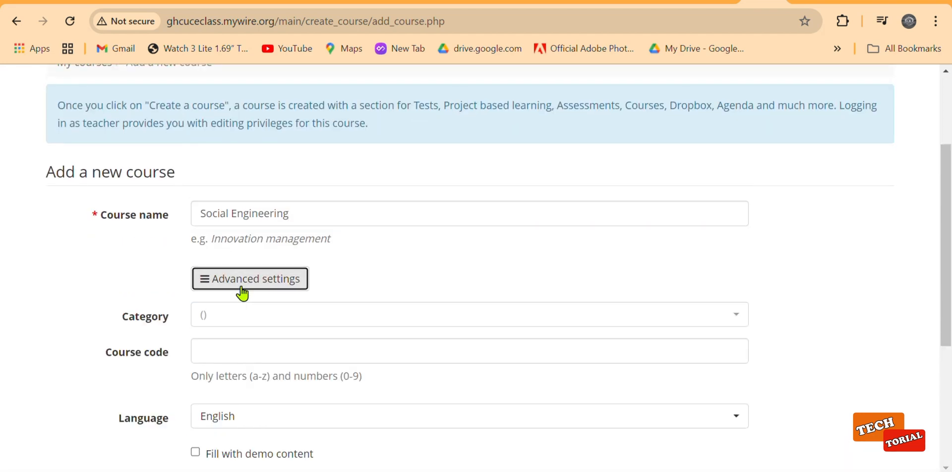
click(252, 352)
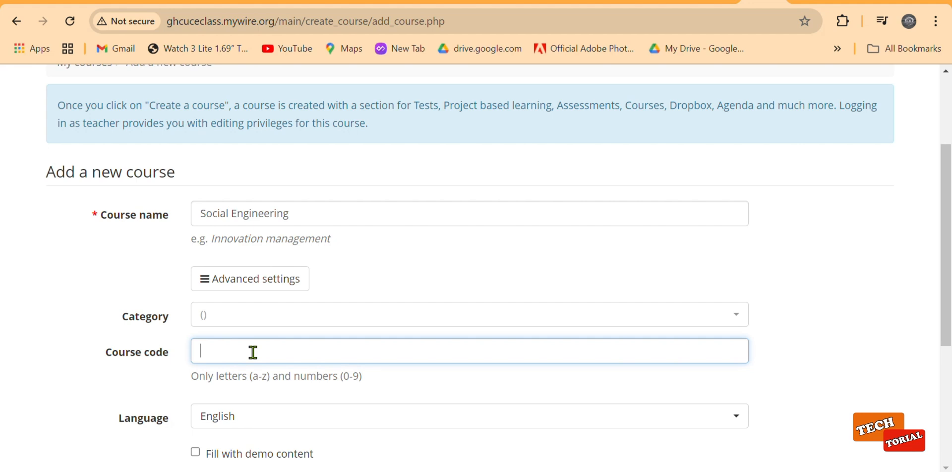
text(S)
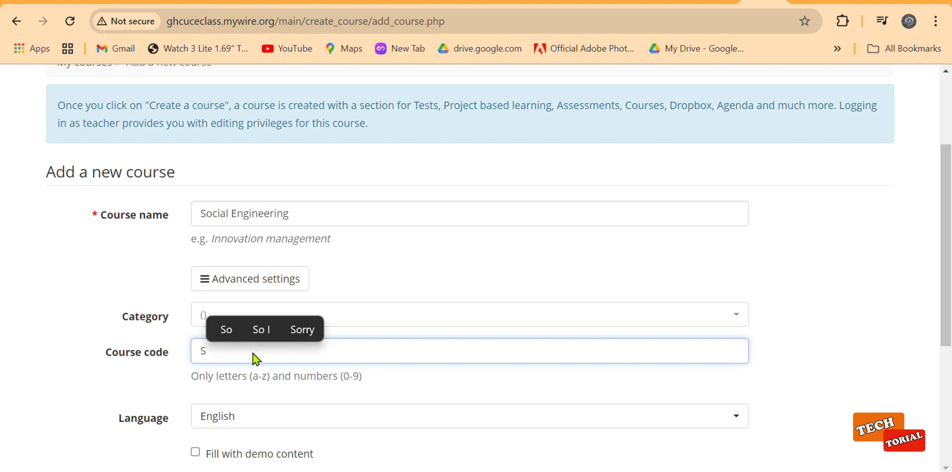
text(CIS)
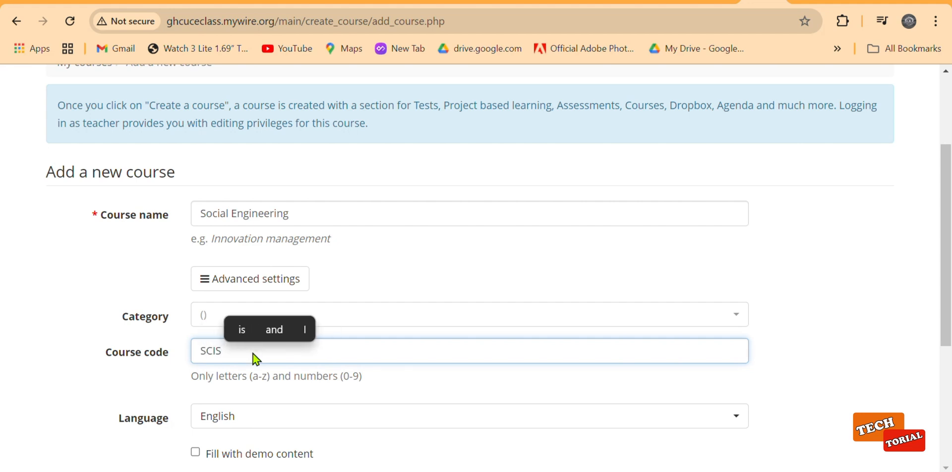
text( 343)
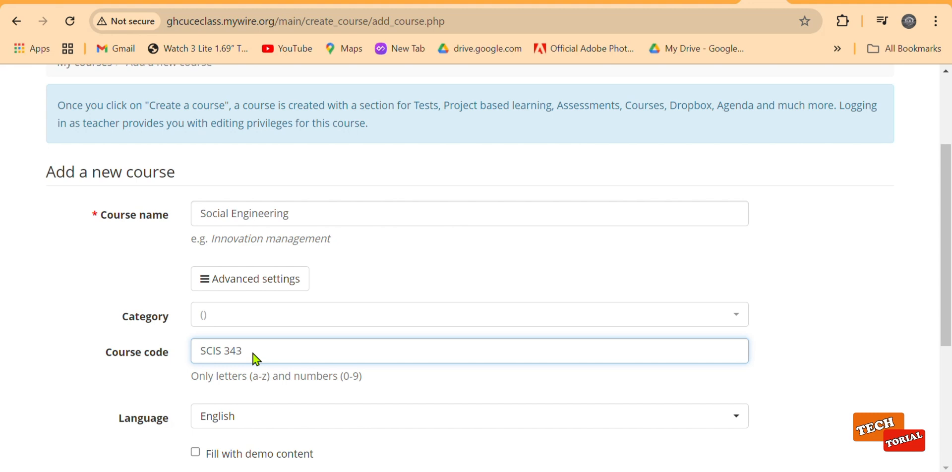
Try to create the course with English as the language and no course template
scroll(256, 358, down, 2)
click(253, 350)
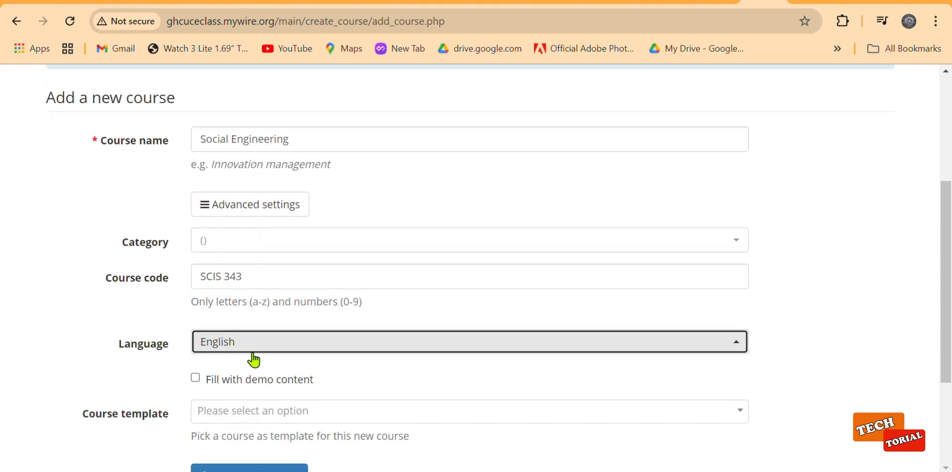
scroll(232, 391, down, 1)
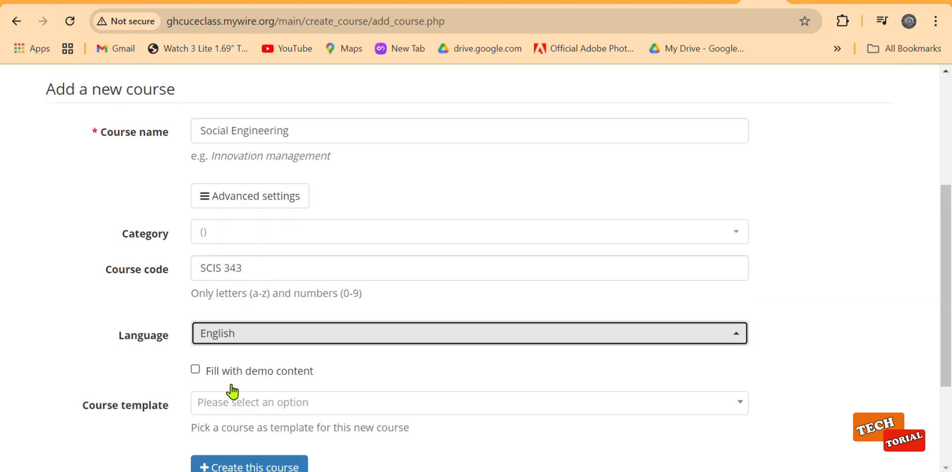
scroll(233, 391, down, 1)
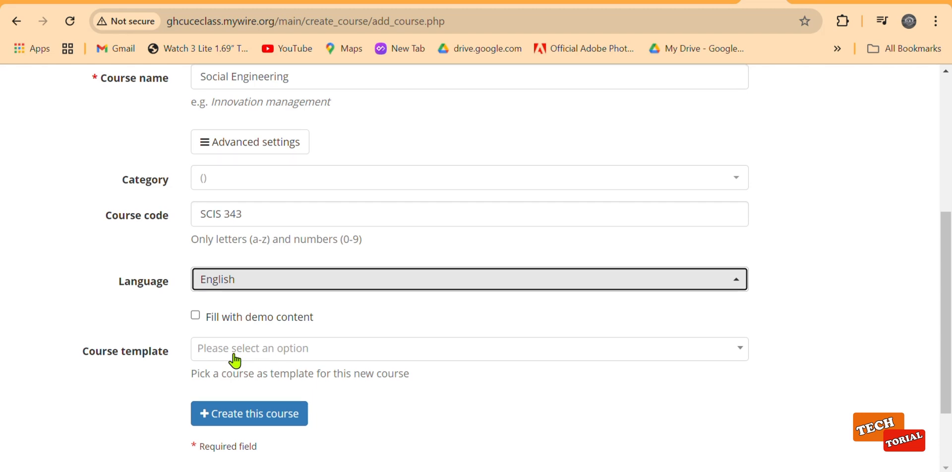
scroll(236, 361, down, 2)
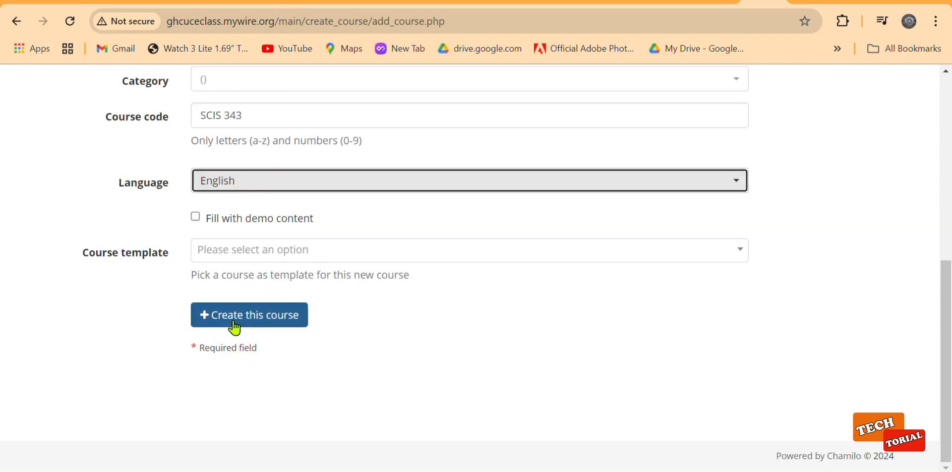
click(235, 323)
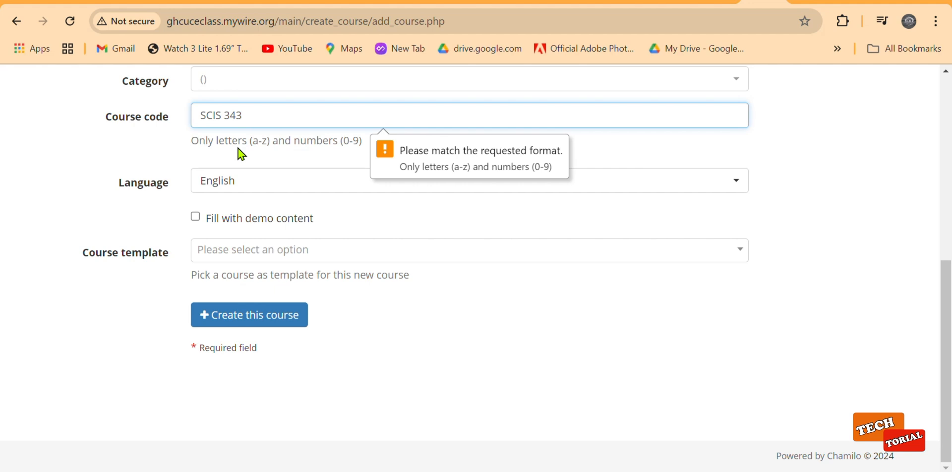
Remove the space from the course code so it reads SCIS343, and create the course
click(227, 118)
key(BackSpace)
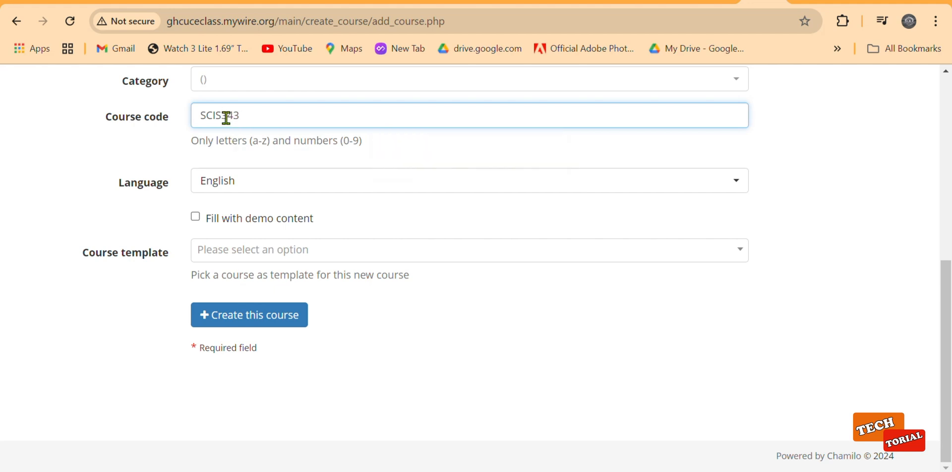
click(256, 327)
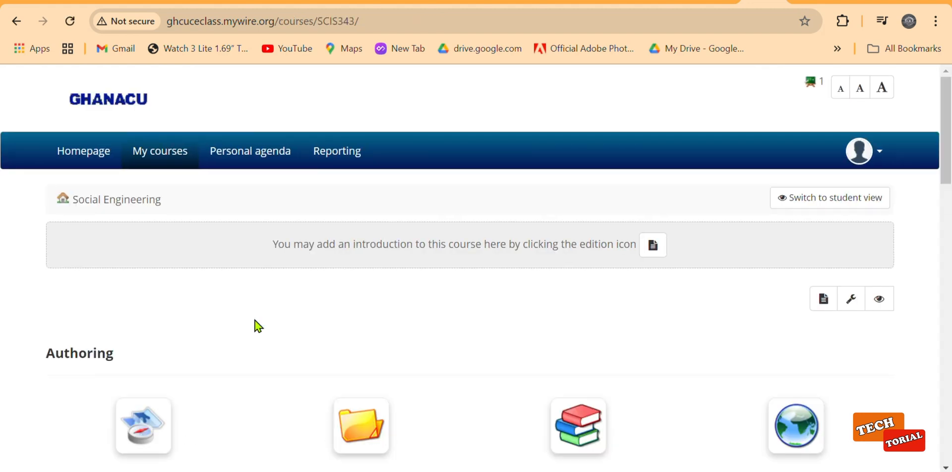
scroll(258, 325, down, 3)
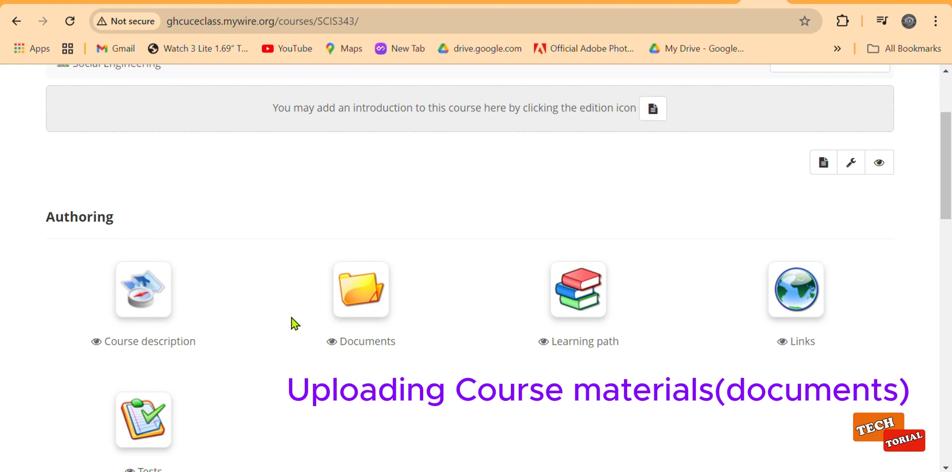
Open the document upload page of the Social Engineering course, keeping Documents as the current folder
click(375, 286)
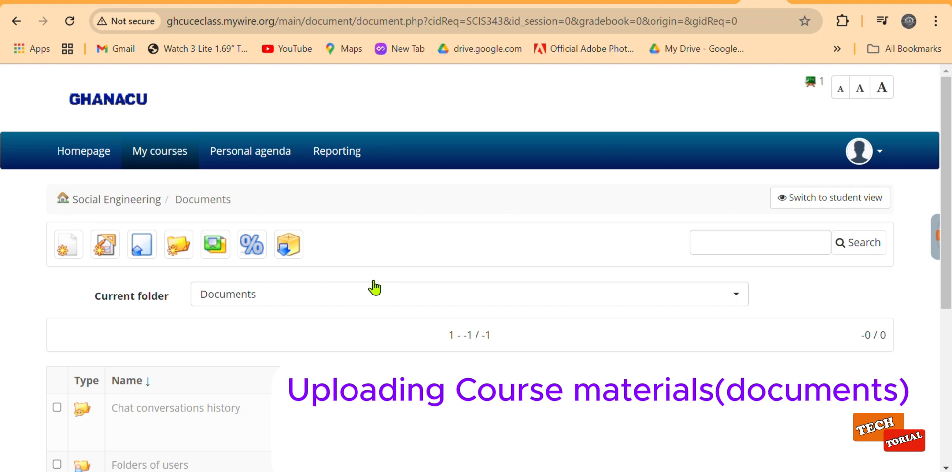
scroll(374, 286, down, 1)
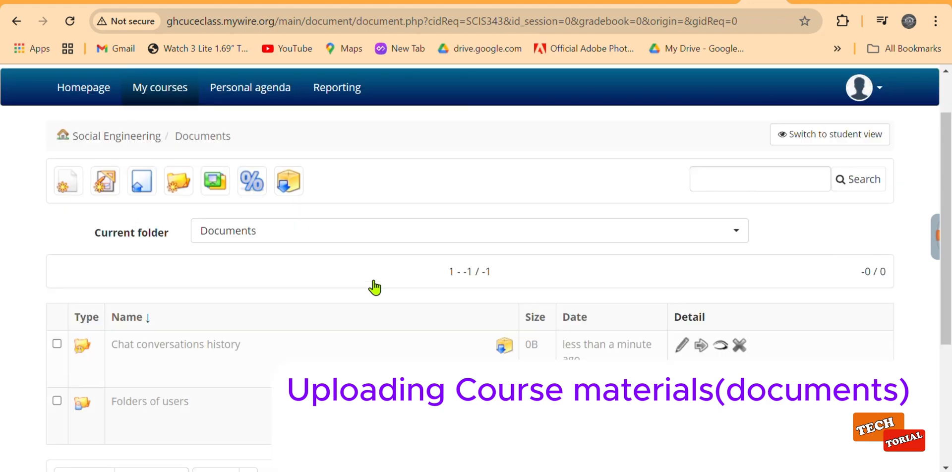
click(144, 186)
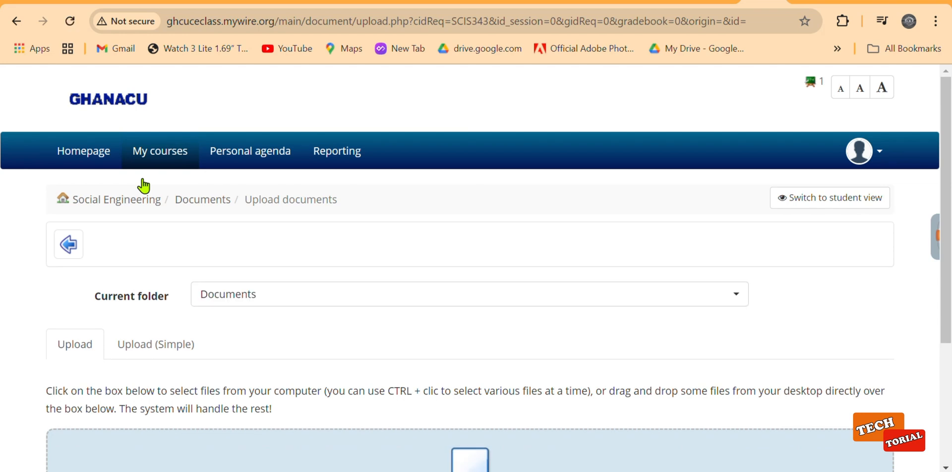
click(256, 297)
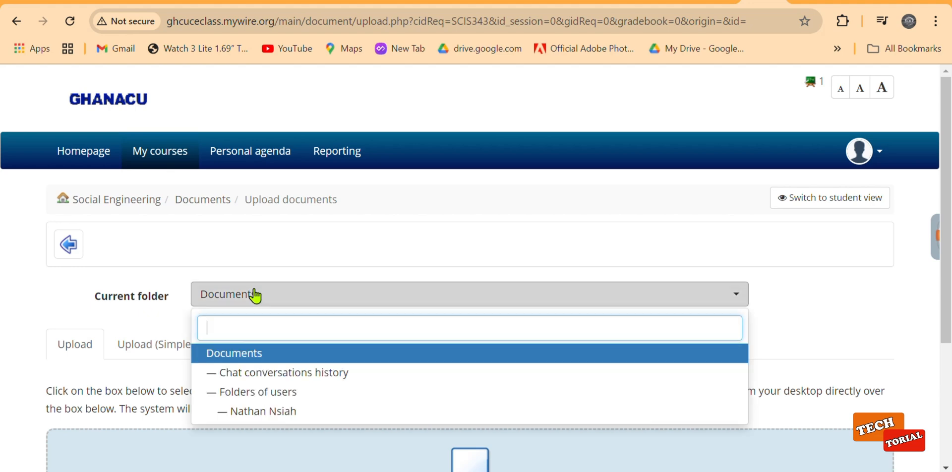
click(201, 295)
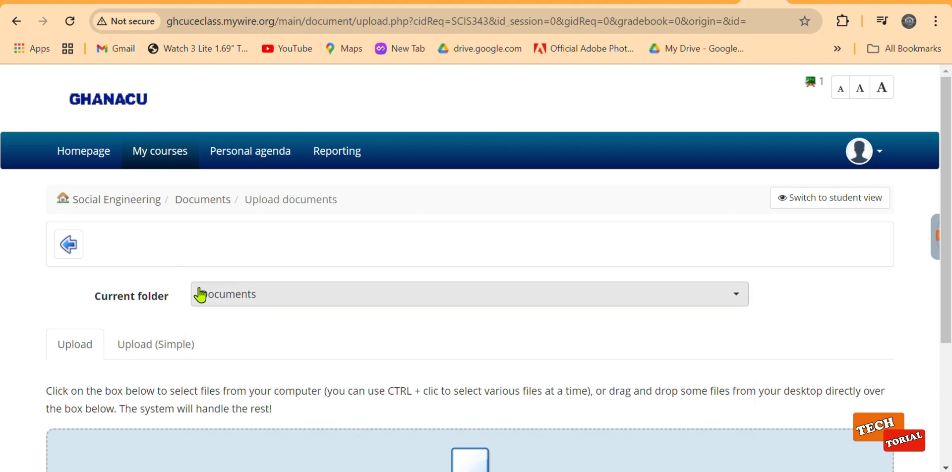
scroll(199, 294, down, 3)
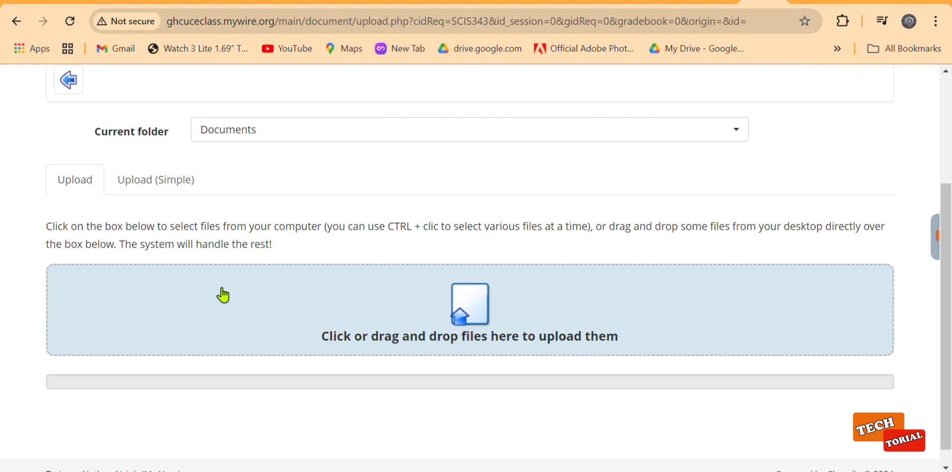
scroll(422, 311, down, 1)
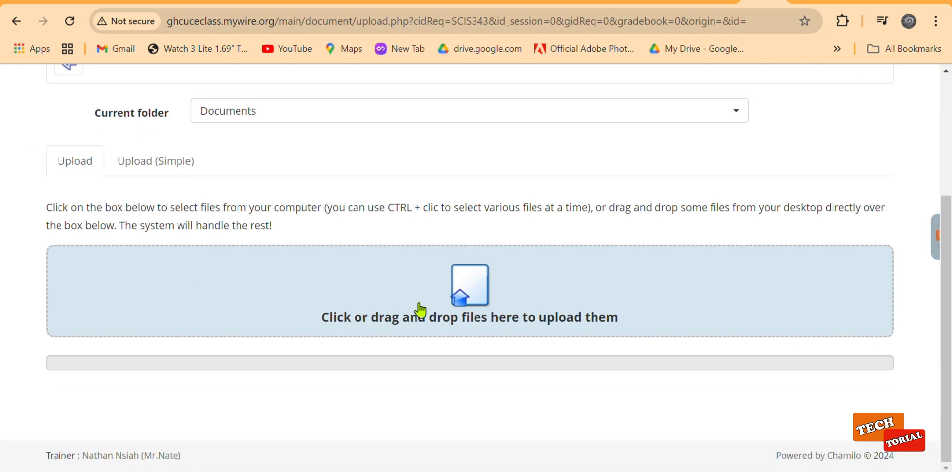
Upload the HYPOTHESIS TESTING Word document from the computer's Documents folder to the course
click(466, 304)
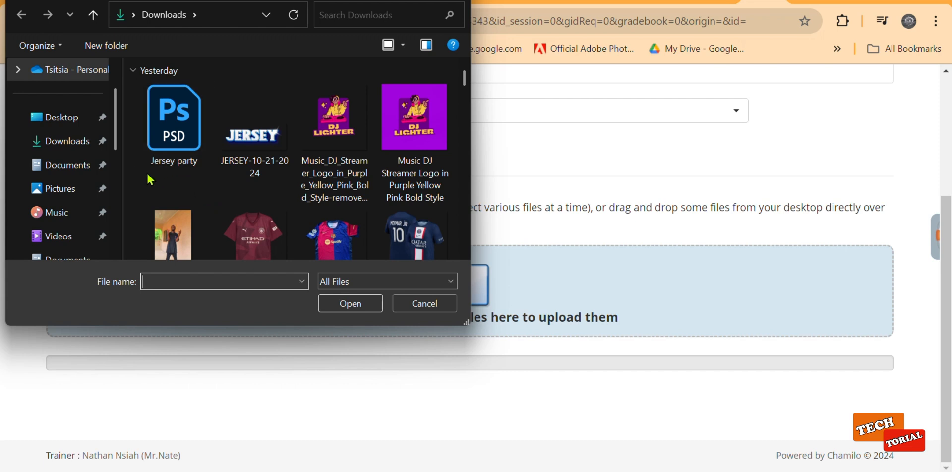
click(72, 168)
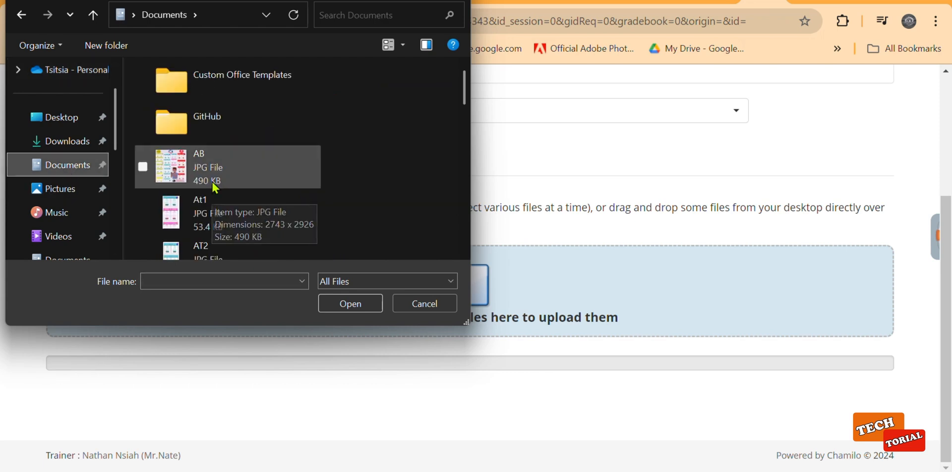
scroll(212, 190, down, 5)
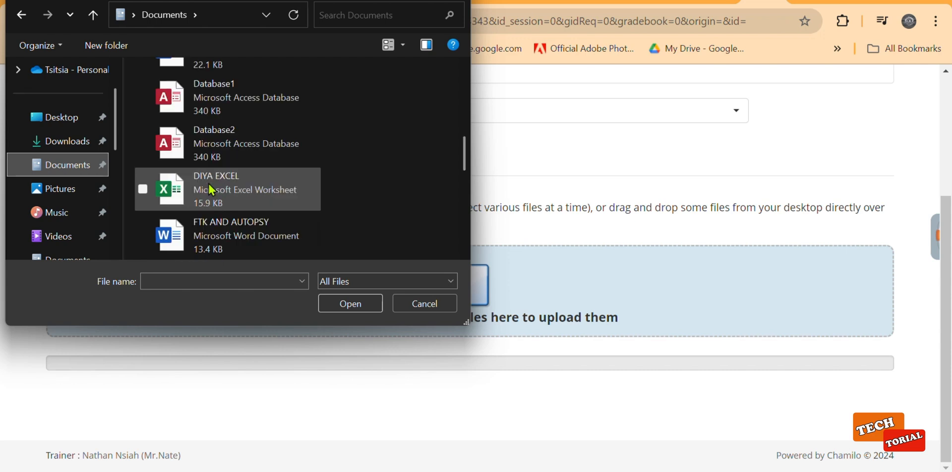
scroll(215, 192, down, 3)
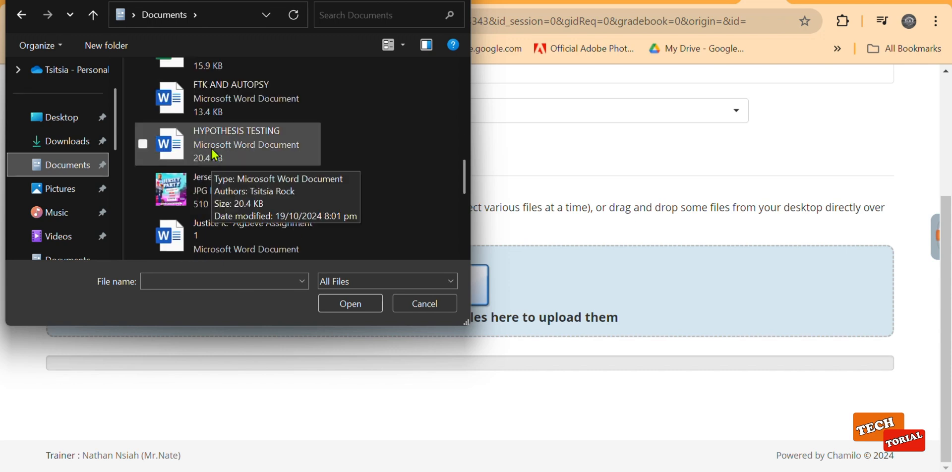
click(240, 132)
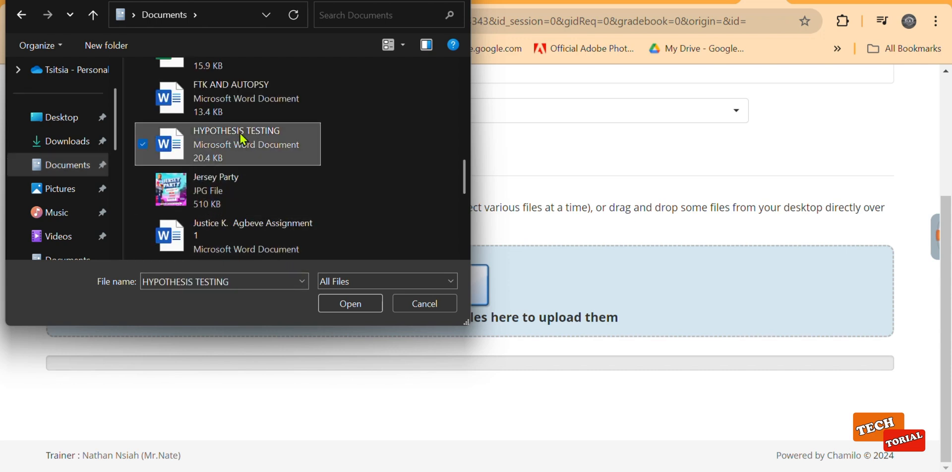
click(352, 302)
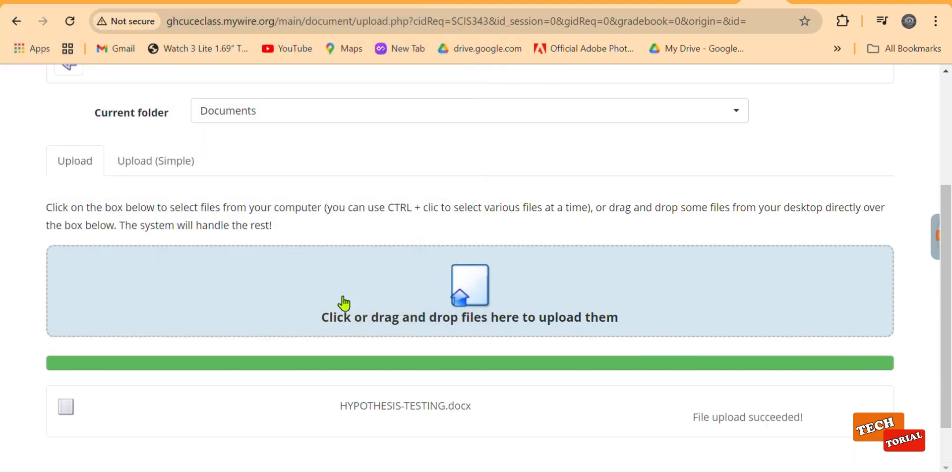
Open the uploaded HYPOTHESIS-TESTING.docx and look over its document page
scroll(311, 307, down, 2)
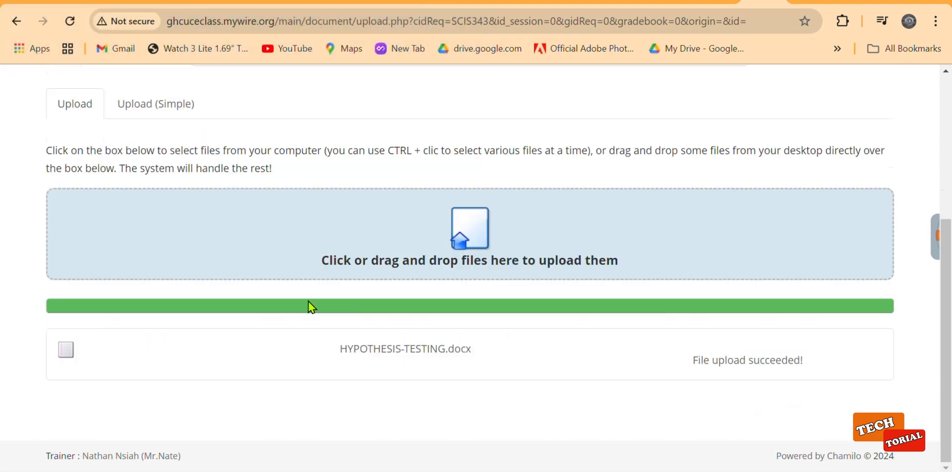
click(455, 357)
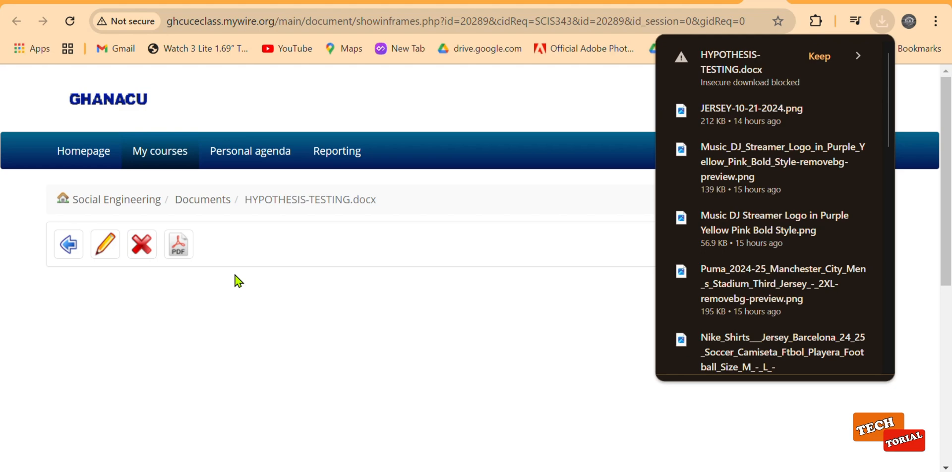
scroll(235, 275, down, 2)
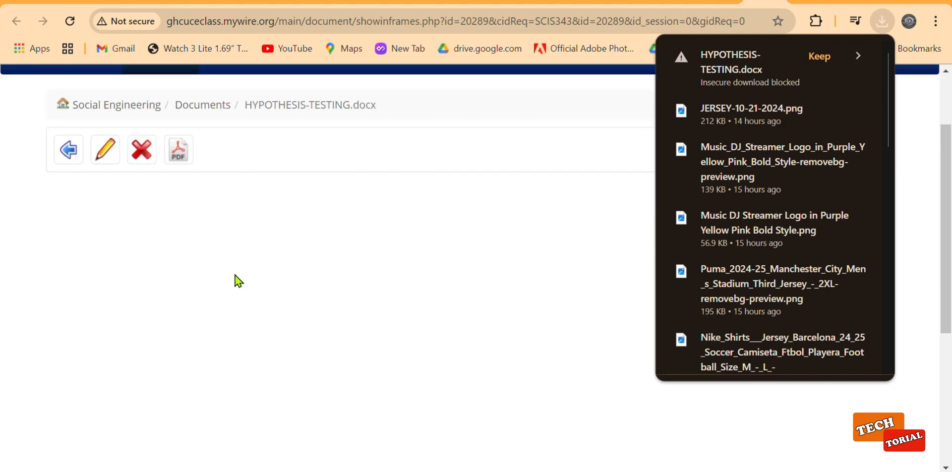
scroll(235, 275, down, 3)
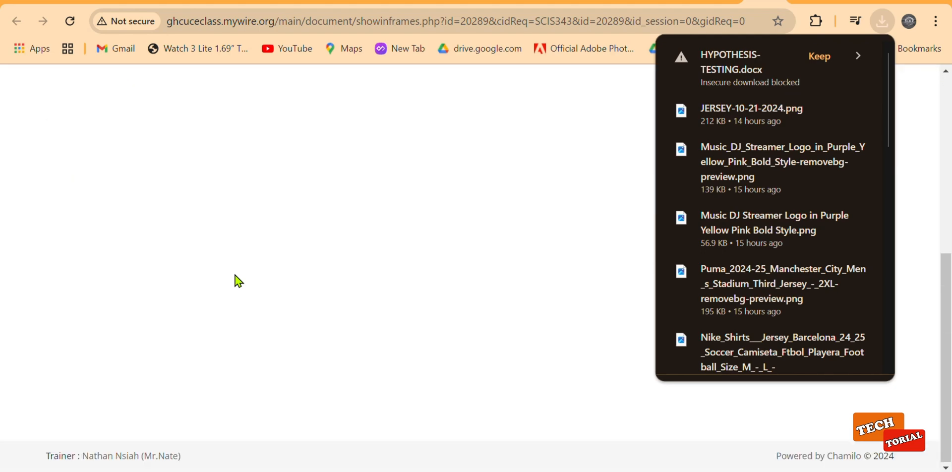
scroll(235, 275, up, 5)
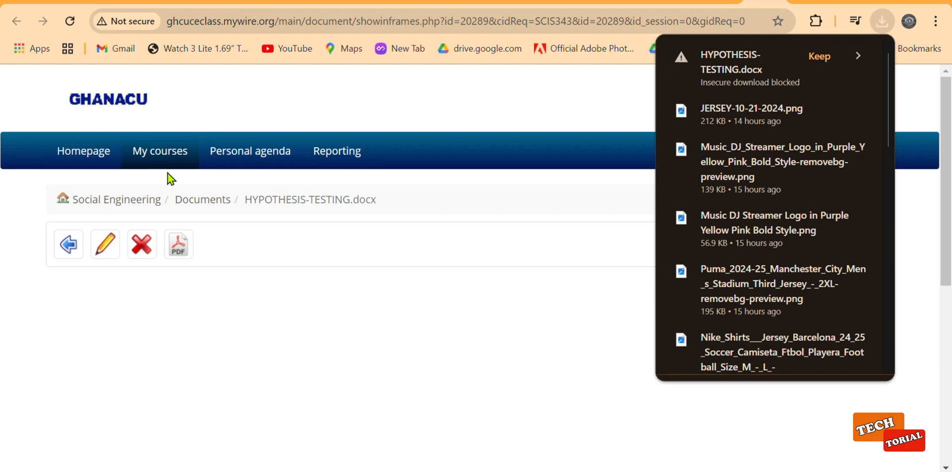
Return to the list of own courses and reopen Social Engineering (SCIS343)
click(82, 153)
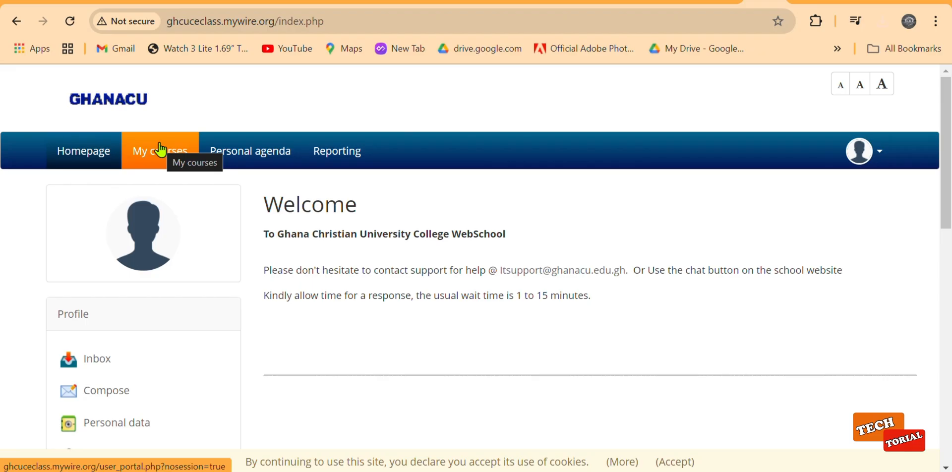
click(160, 151)
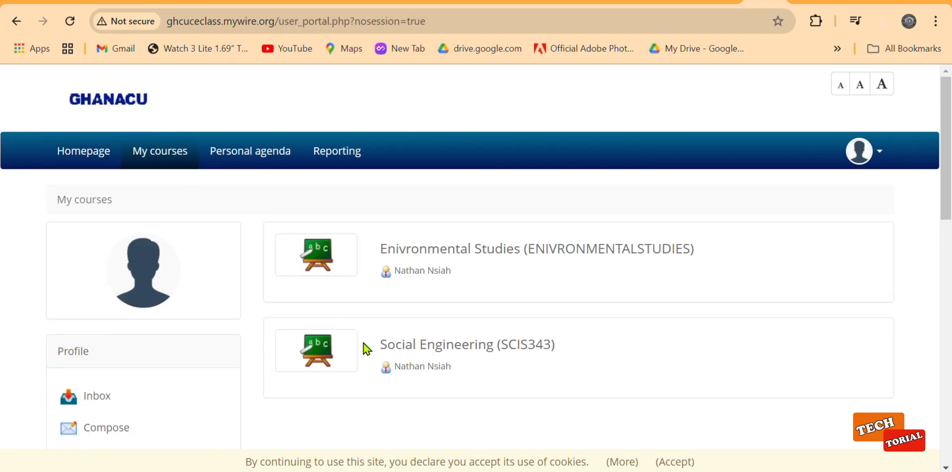
click(404, 351)
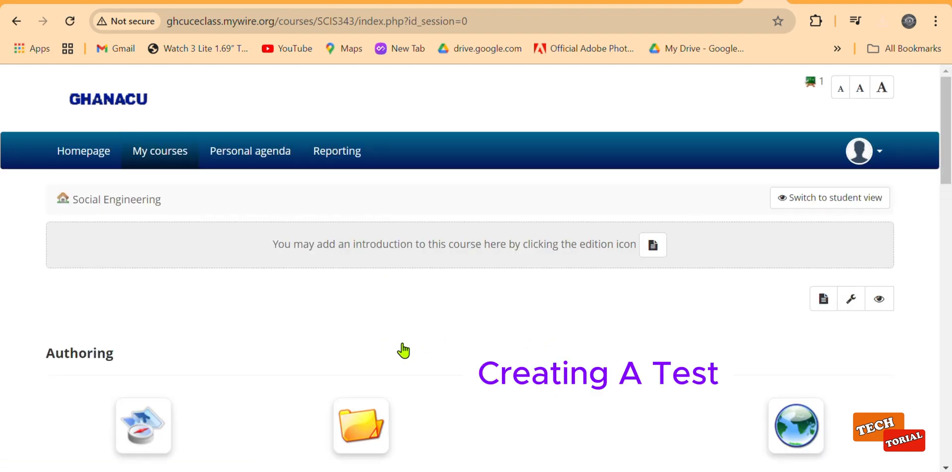
Go to the course's Tests tool and start creating a new test
scroll(405, 351, down, 6)
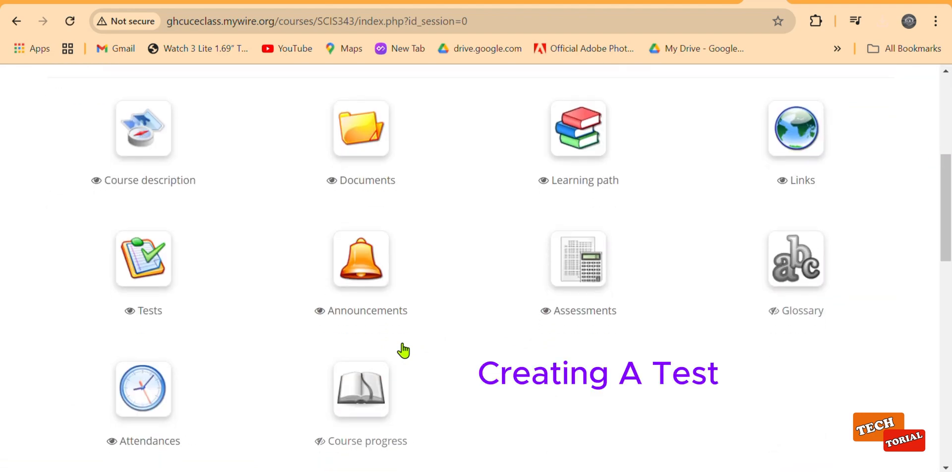
click(144, 266)
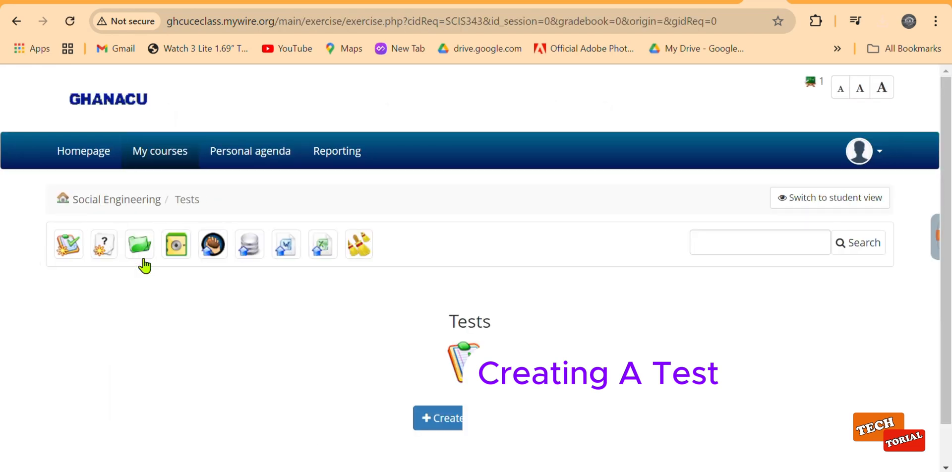
scroll(406, 416, down, 1)
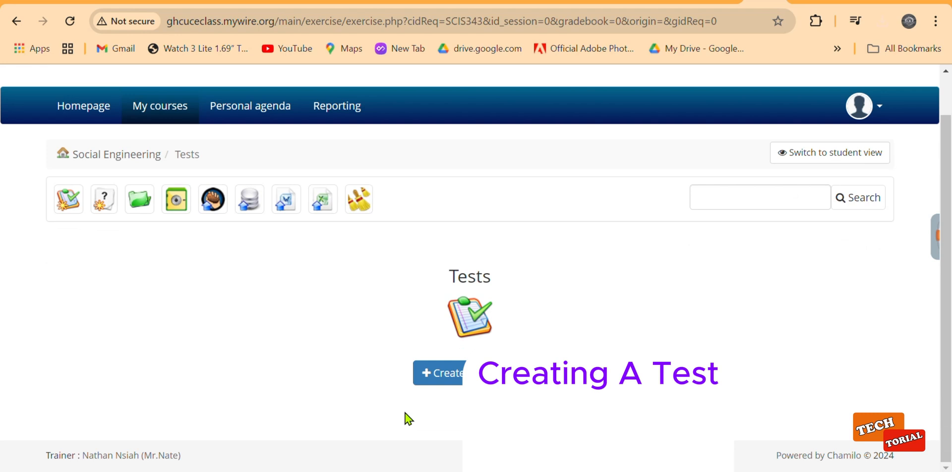
click(444, 381)
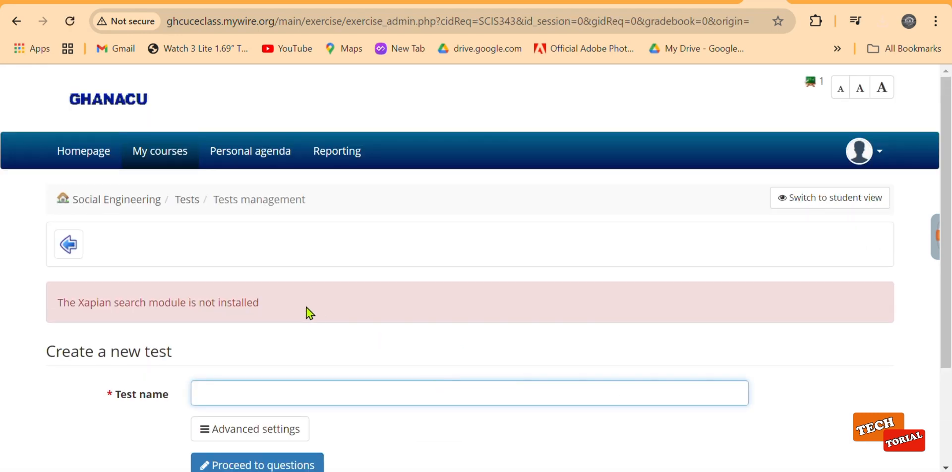
Name the new test Midsem 3 and show its advanced settings
scroll(307, 308, down, 3)
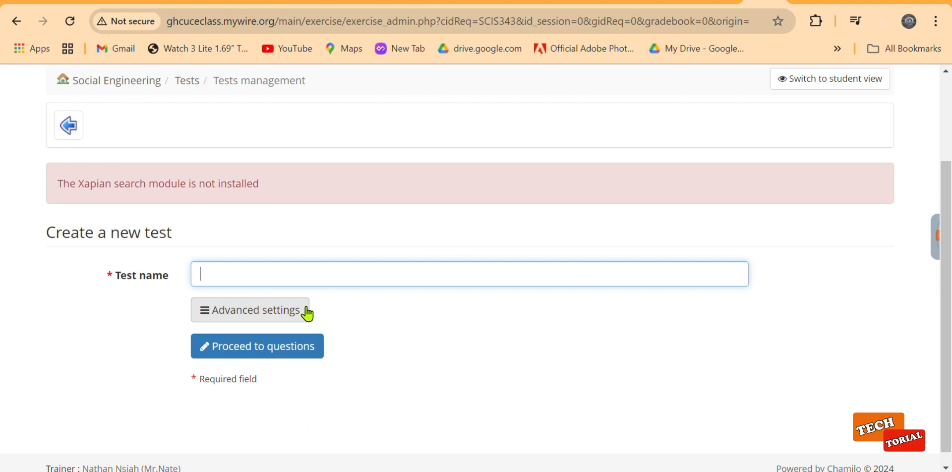
click(293, 281)
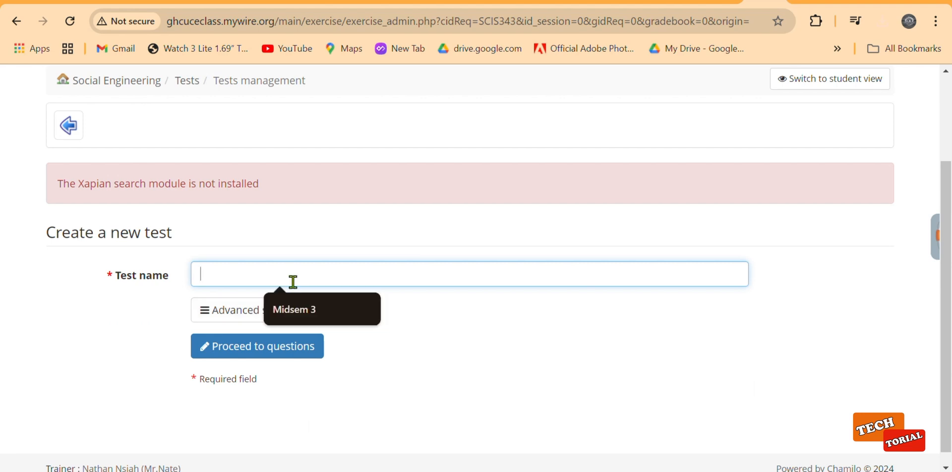
click(295, 309)
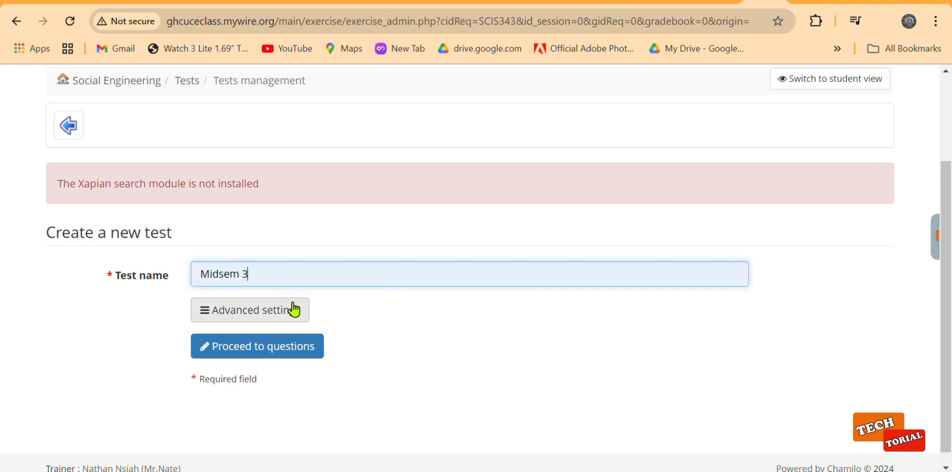
click(295, 309)
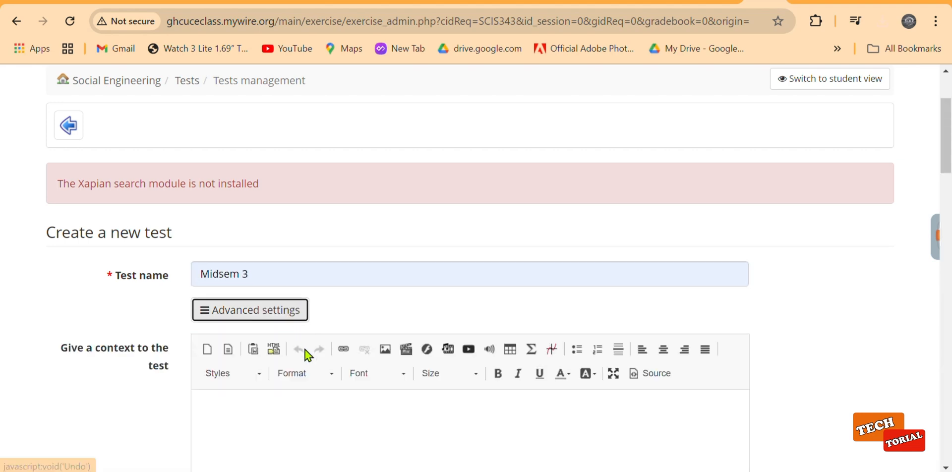
Examine the new test's context, feedback and score display options in the advanced settings
scroll(305, 350, down, 2)
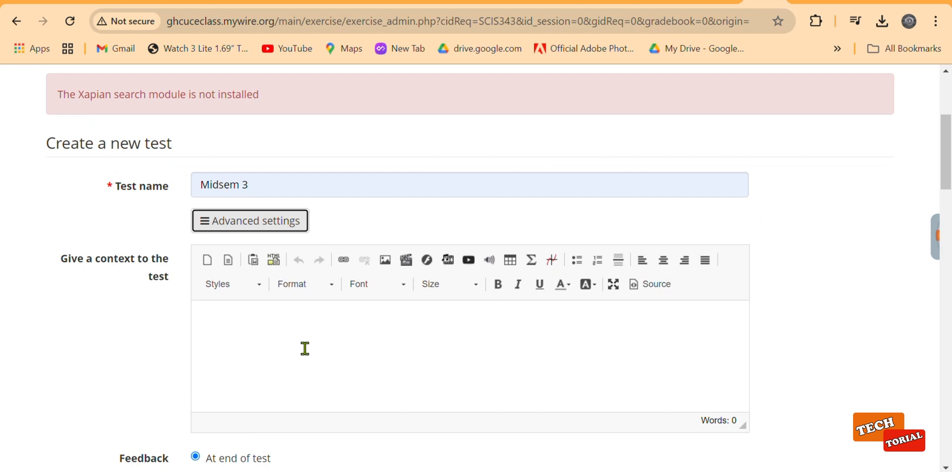
scroll(305, 349, down, 1)
scroll(305, 269, down, 1)
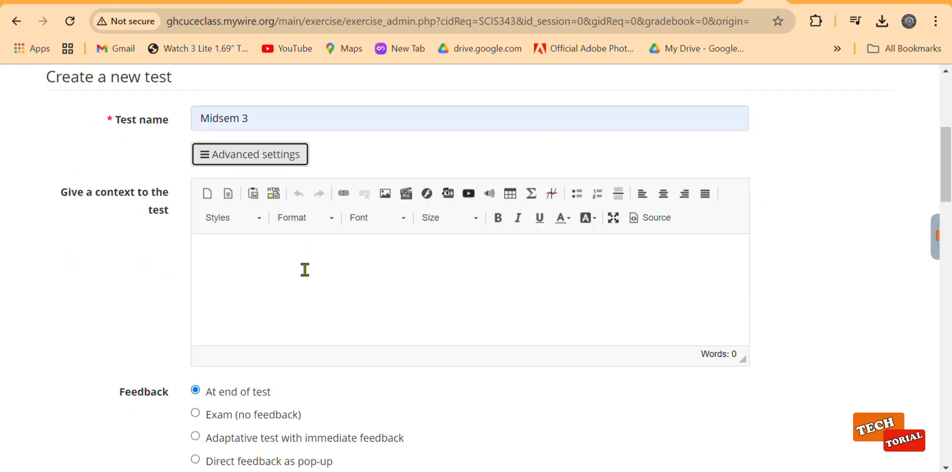
scroll(305, 269, down, 4)
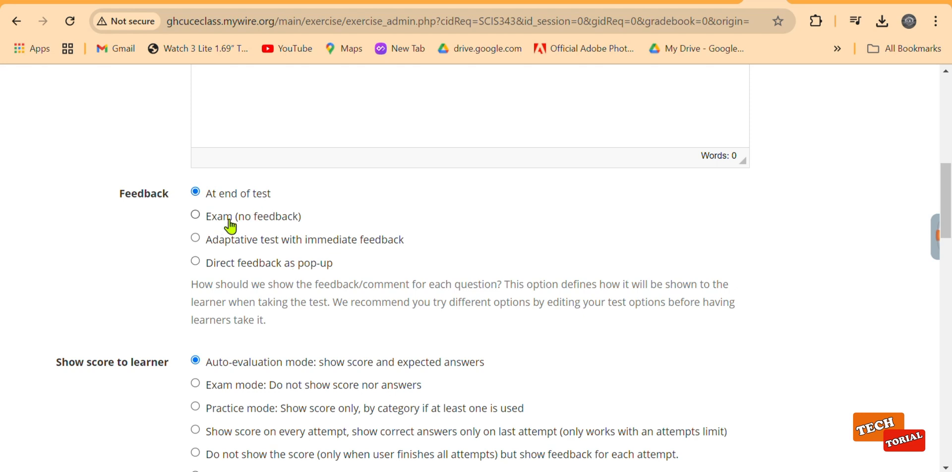
scroll(248, 372, down, 1)
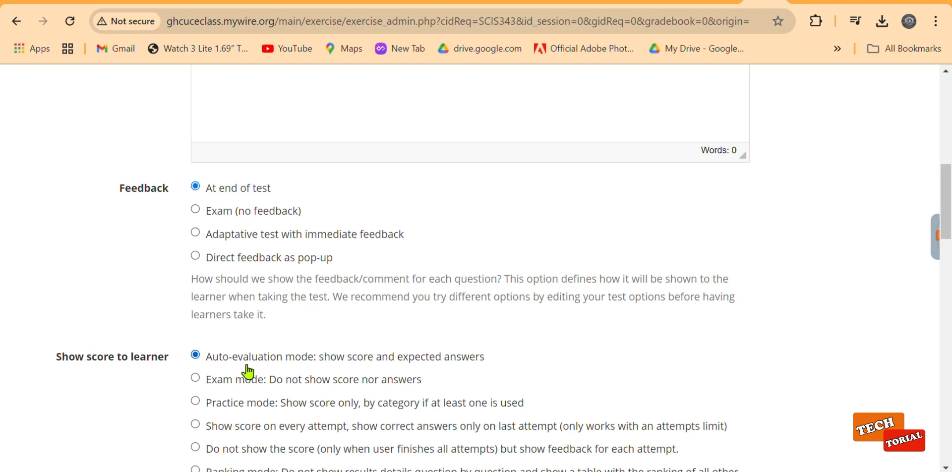
scroll(248, 372, down, 2)
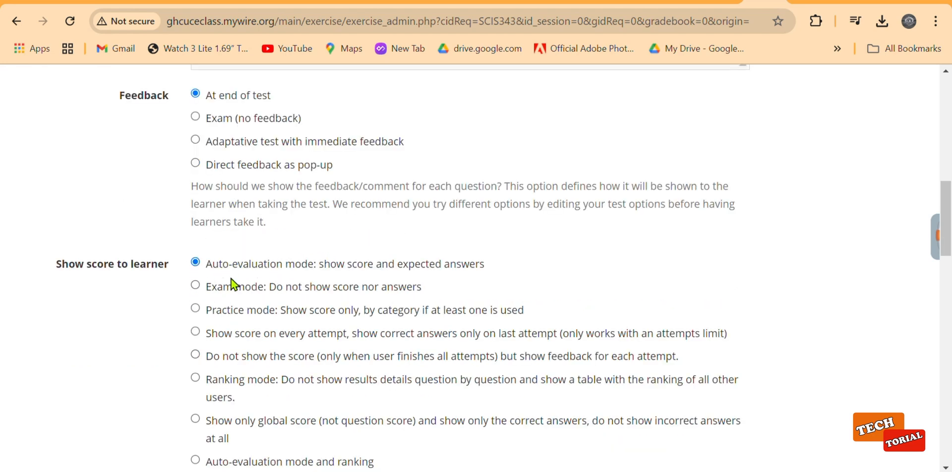
scroll(262, 317, down, 1)
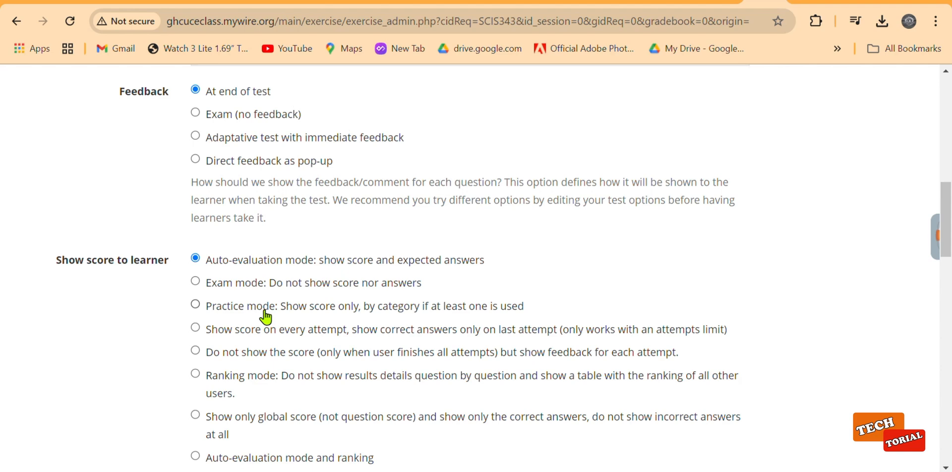
scroll(267, 317, down, 5)
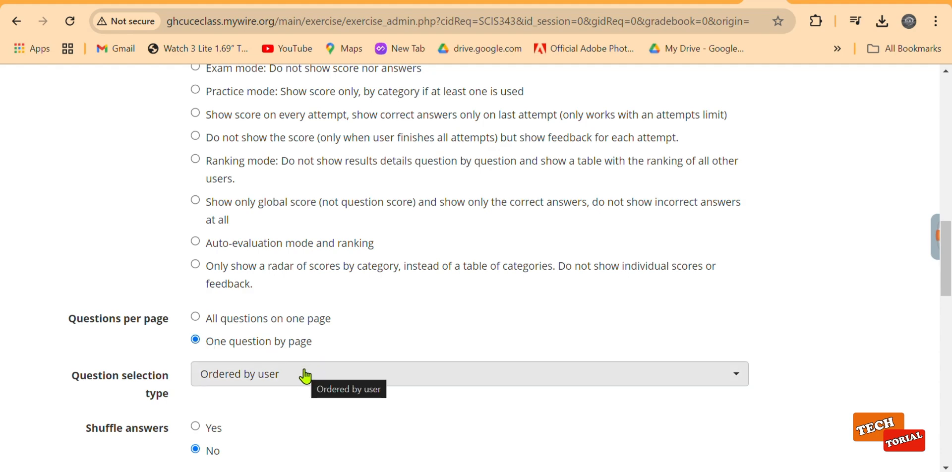
Set the questions per page to show all questions on one page
scroll(306, 377, down, 1)
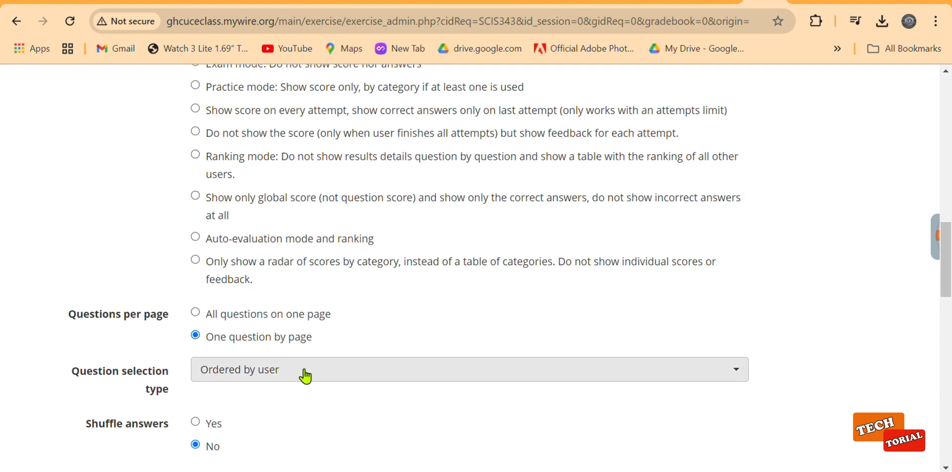
scroll(306, 377, down, 1)
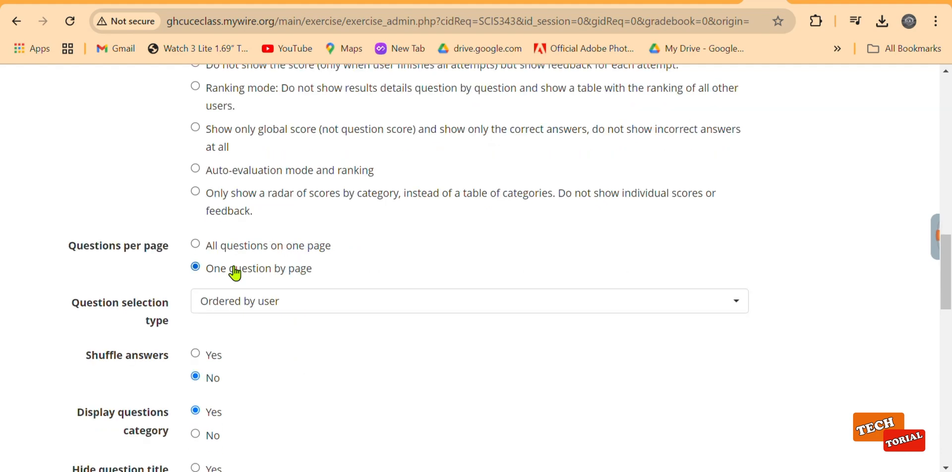
click(196, 245)
Set the test's maximum number of attempts to 2
scroll(258, 302, down, 2)
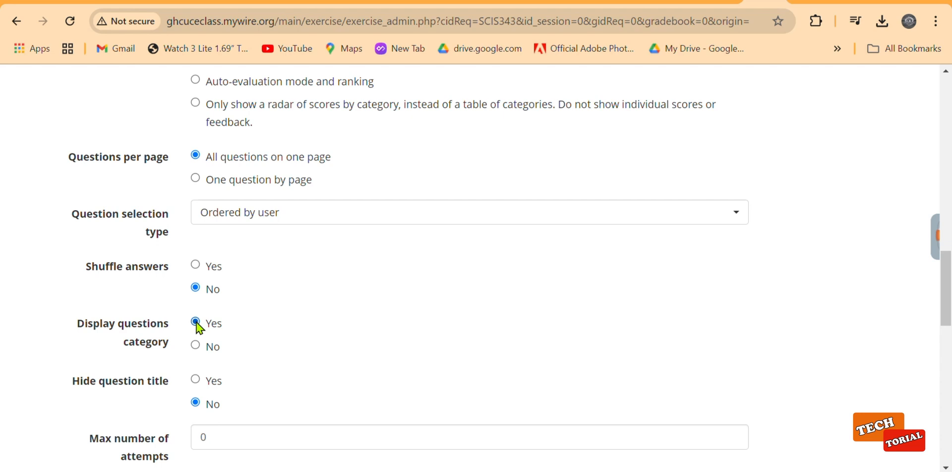
scroll(199, 328, down, 3)
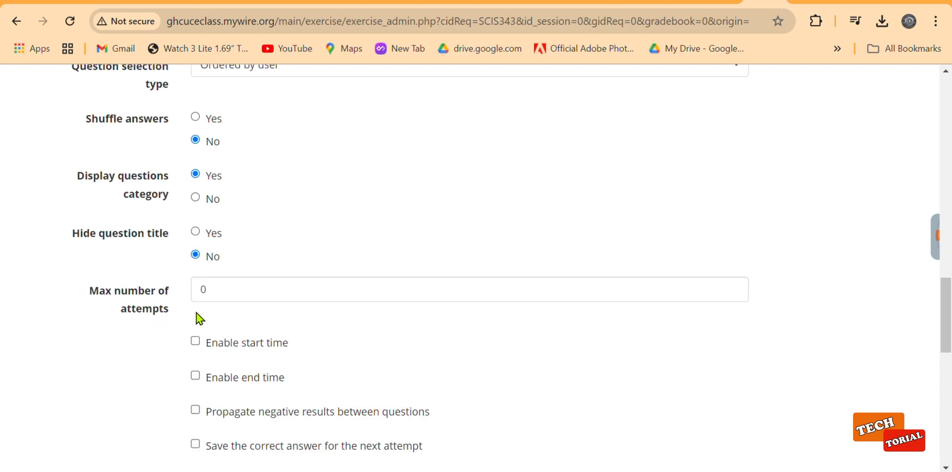
click(216, 291)
key(BackSpace)
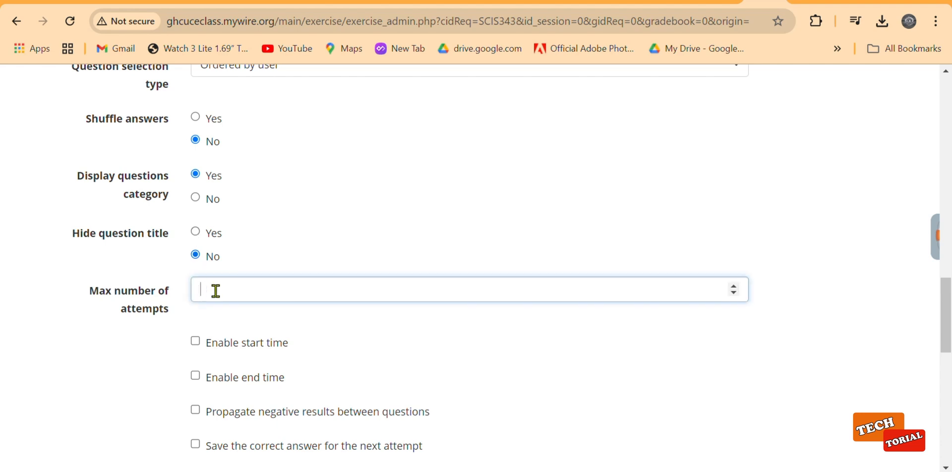
text(2)
Enable the test's start time with October 22, 2024 at 12:00, checking the date picker
click(197, 342)
scroll(203, 348, down, 2)
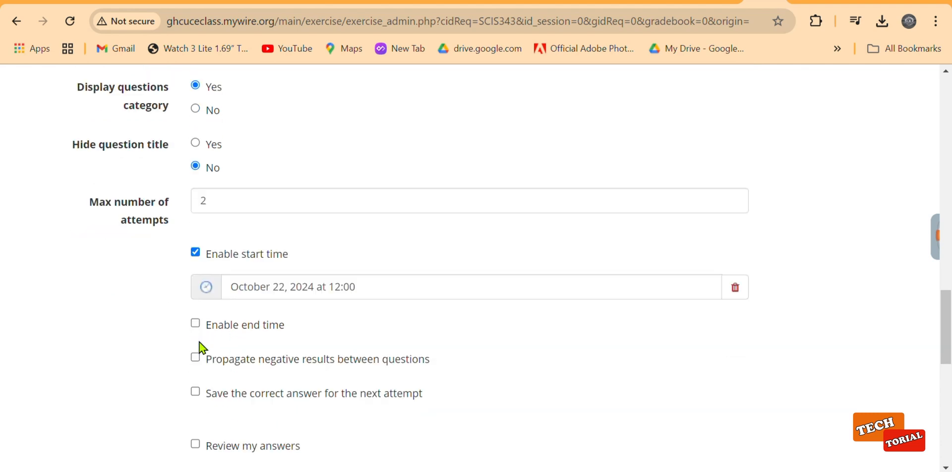
click(302, 284)
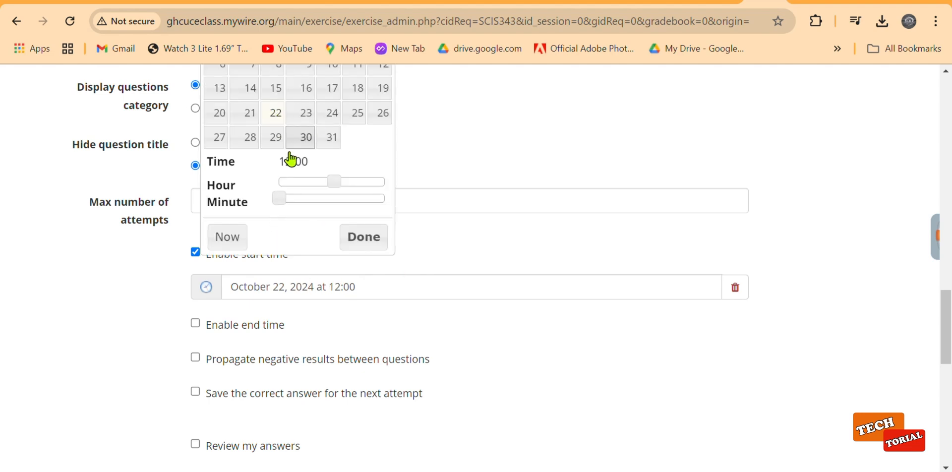
scroll(279, 235, up, 2)
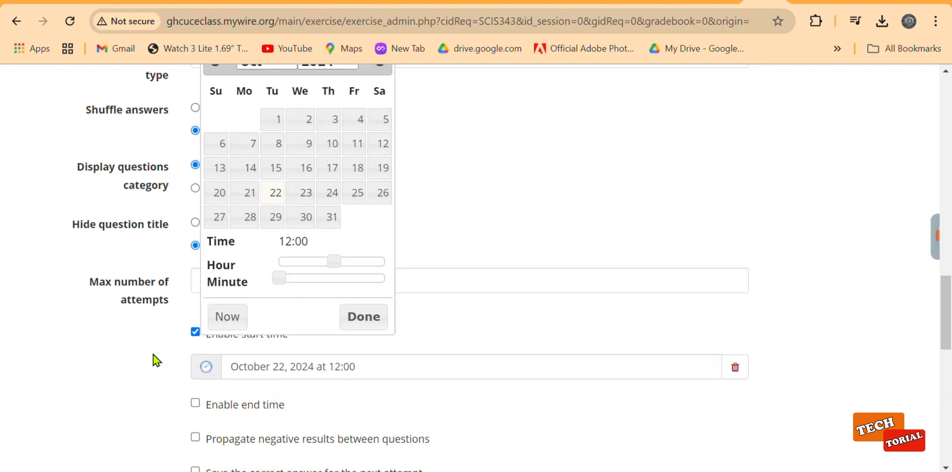
click(201, 393)
scroll(201, 393, down, 3)
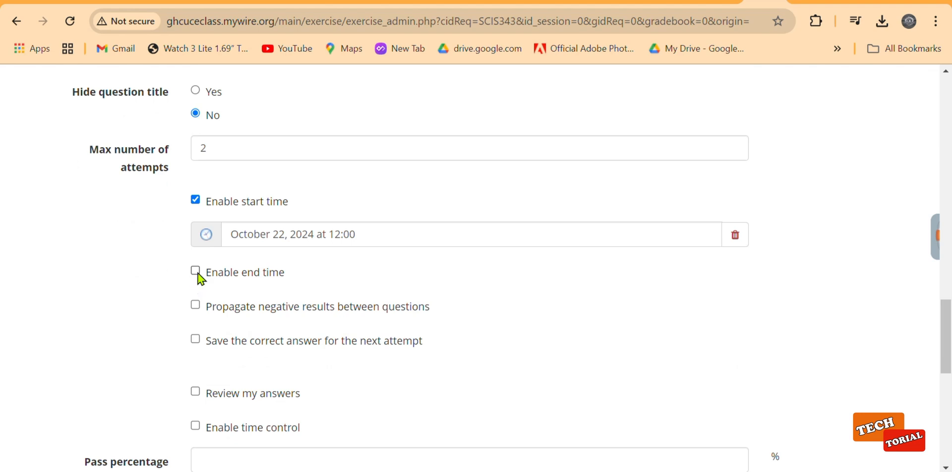
Enable the test's end time with October 23, 2024 at 12:00, checking the date picker
click(196, 272)
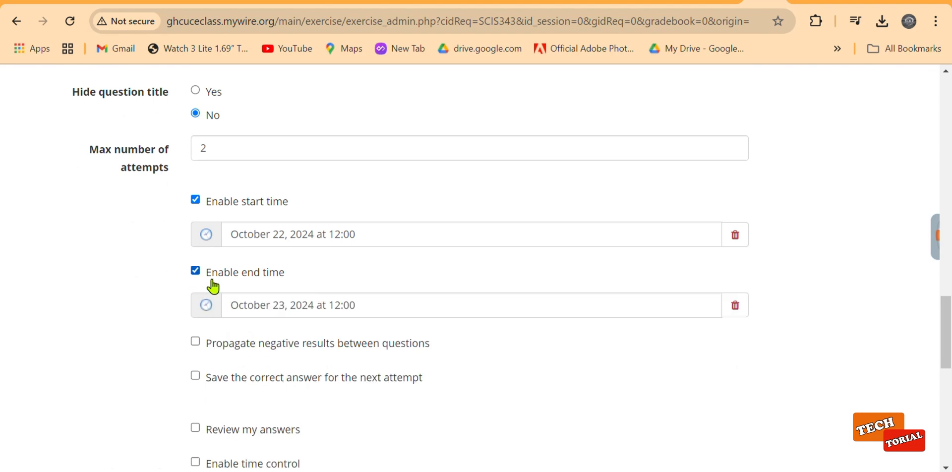
click(285, 311)
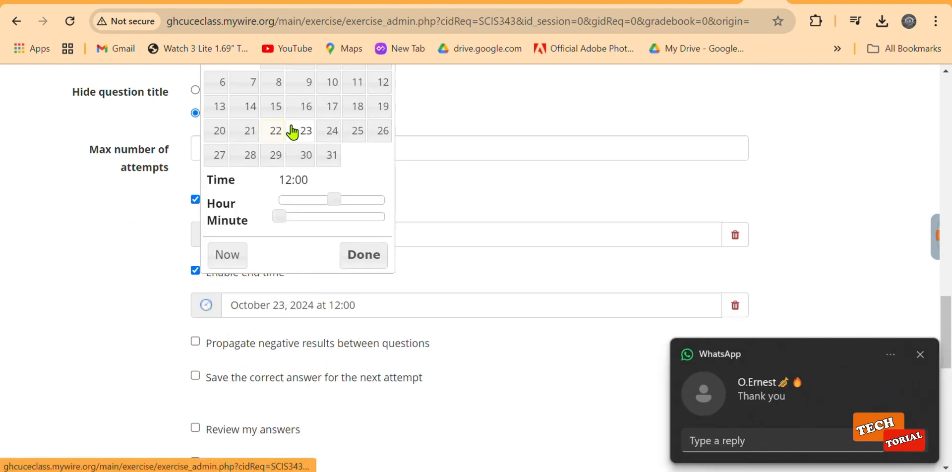
click(128, 305)
Enable time control for the test
scroll(212, 355, down, 3)
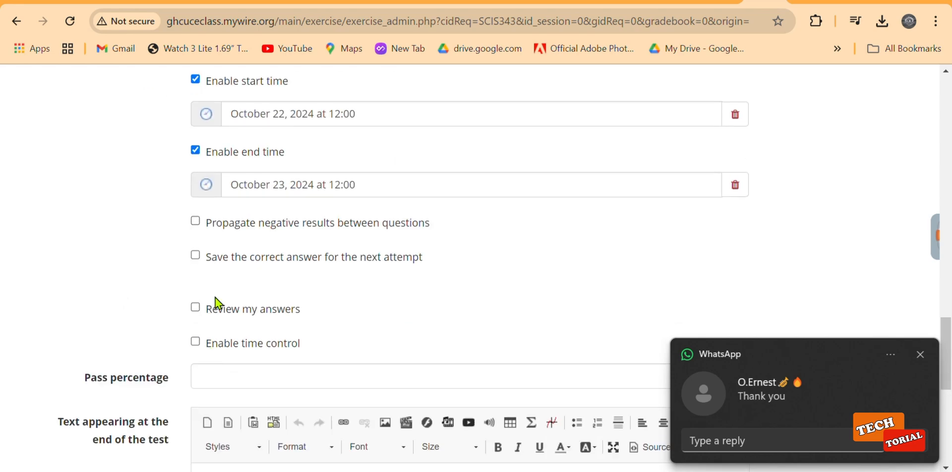
scroll(216, 297, down, 1)
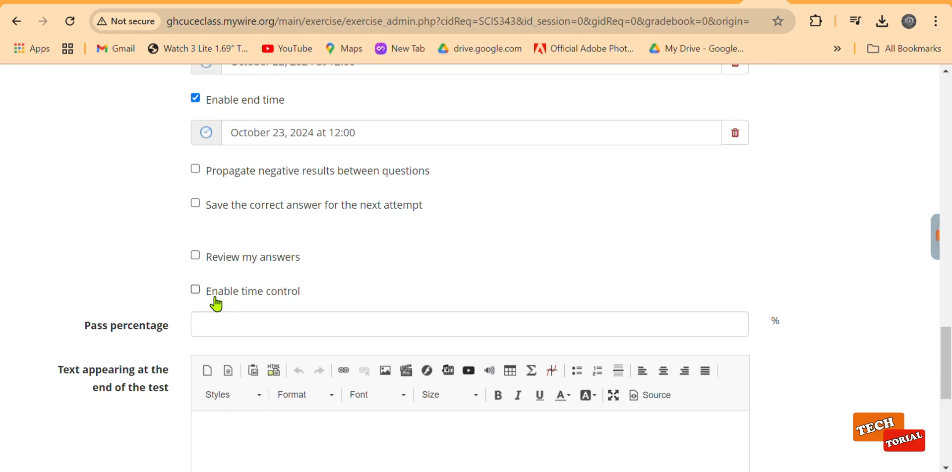
click(195, 291)
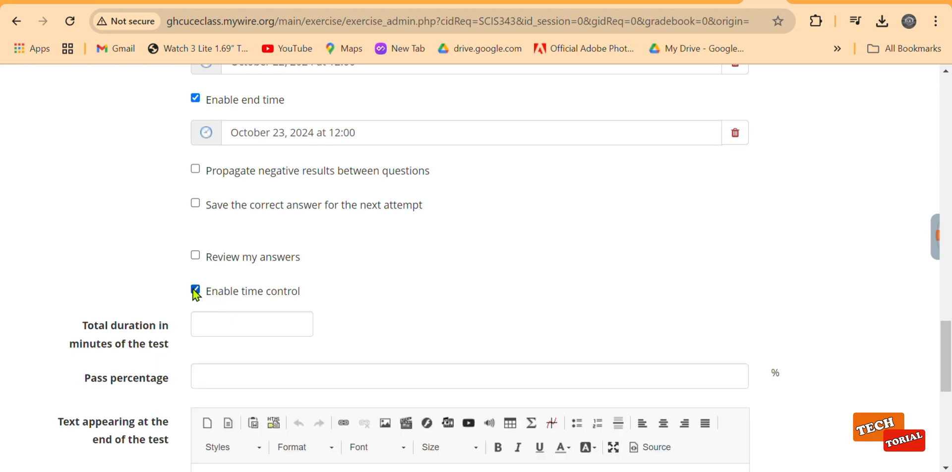
Examine the remaining test settings: total duration, pass percentage, end-of-test text, learning path title and document indexing
scroll(197, 295, down, 1)
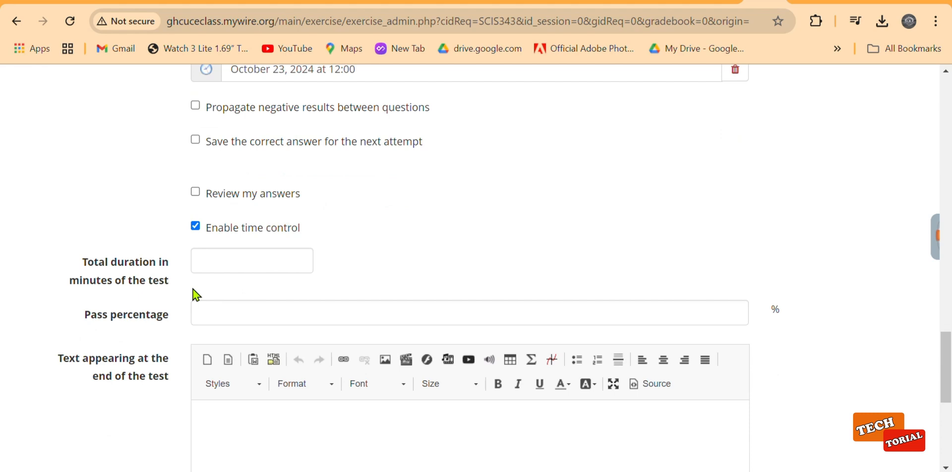
scroll(196, 295, down, 1)
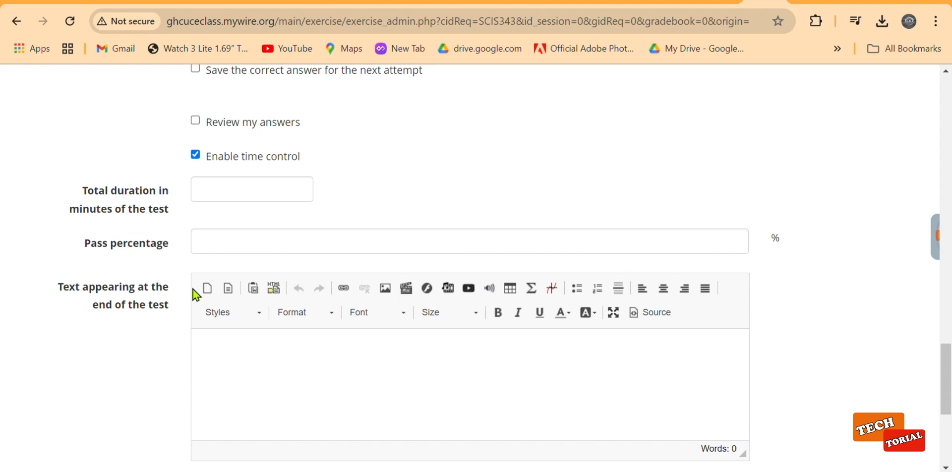
scroll(197, 295, down, 1)
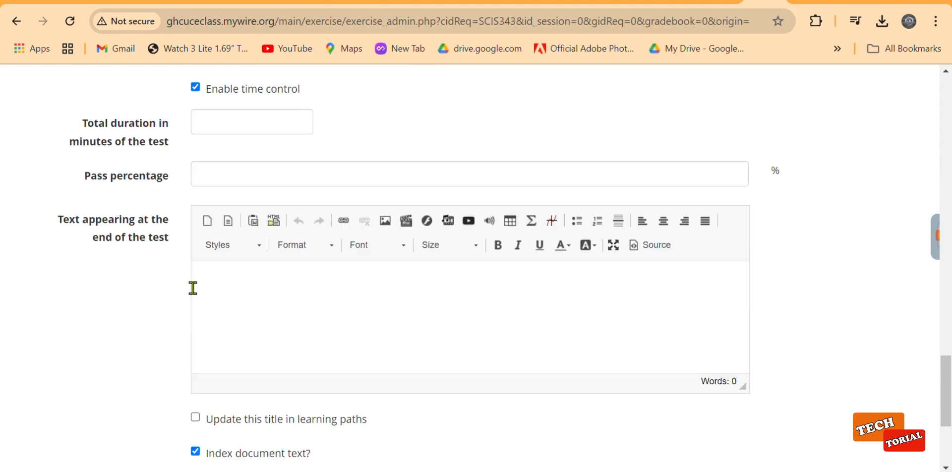
scroll(193, 288, down, 2)
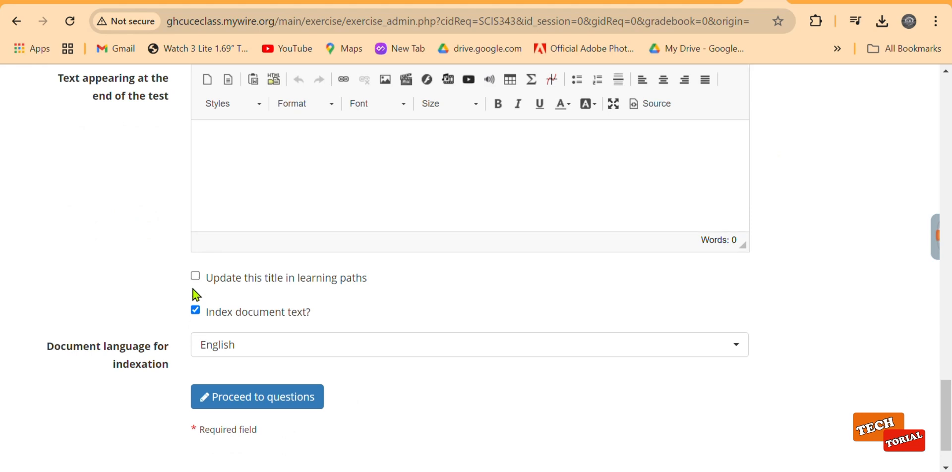
scroll(253, 347, down, 1)
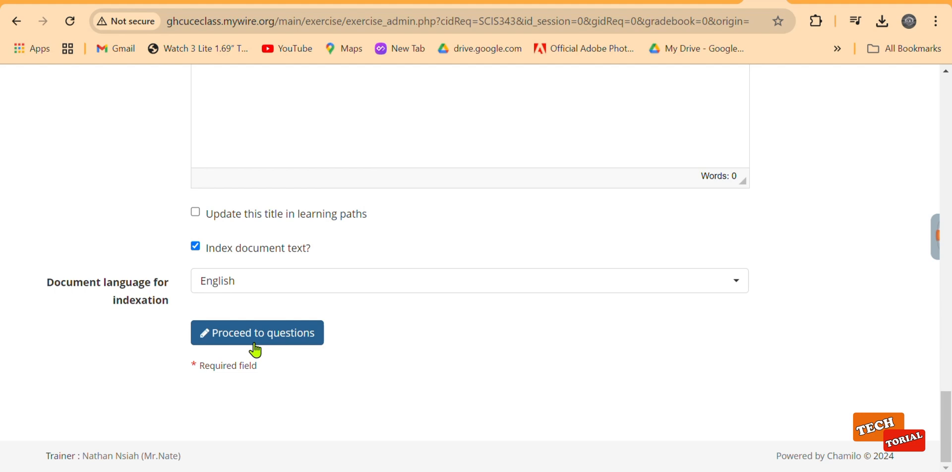
scroll(255, 350, up, 1)
scroll(256, 350, up, 5)
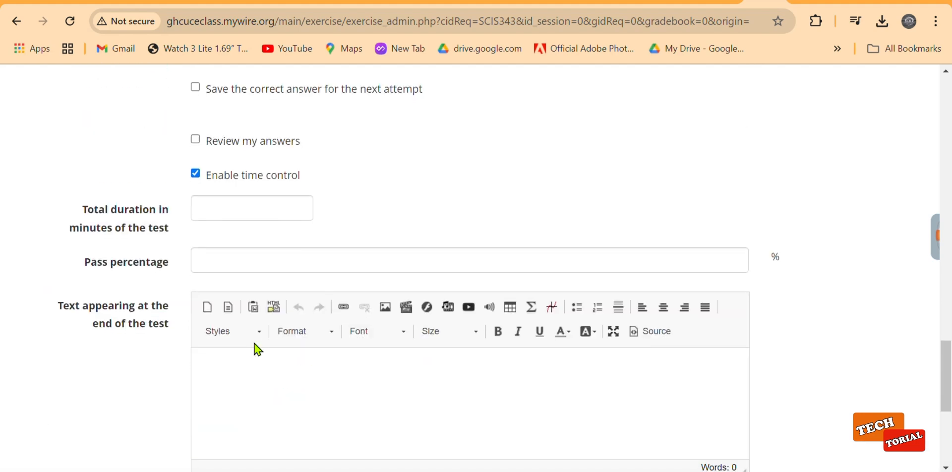
scroll(257, 349, down, 5)
Create the test by proceeding to its questions, and start adding a Multiple choice question
click(258, 366)
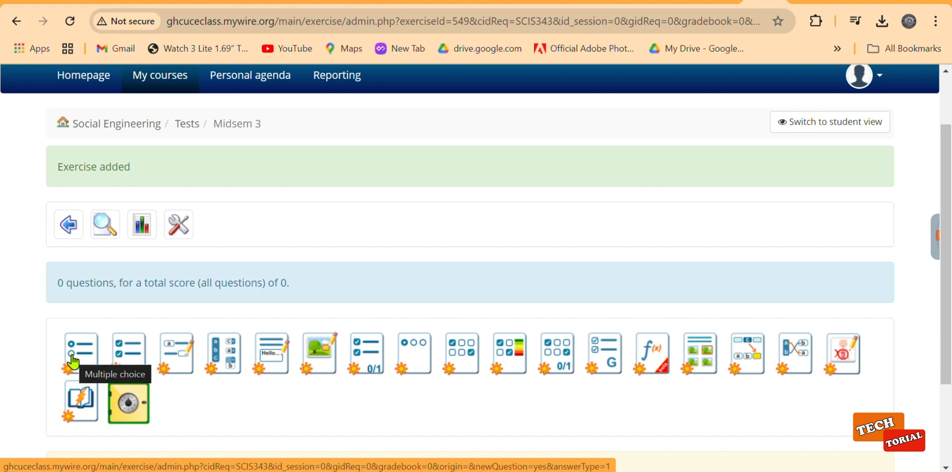
scroll(73, 362, down, 2)
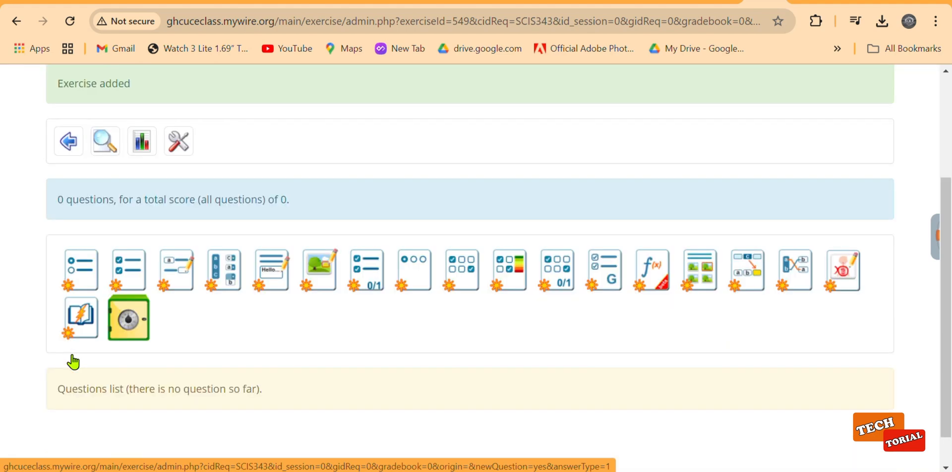
click(87, 282)
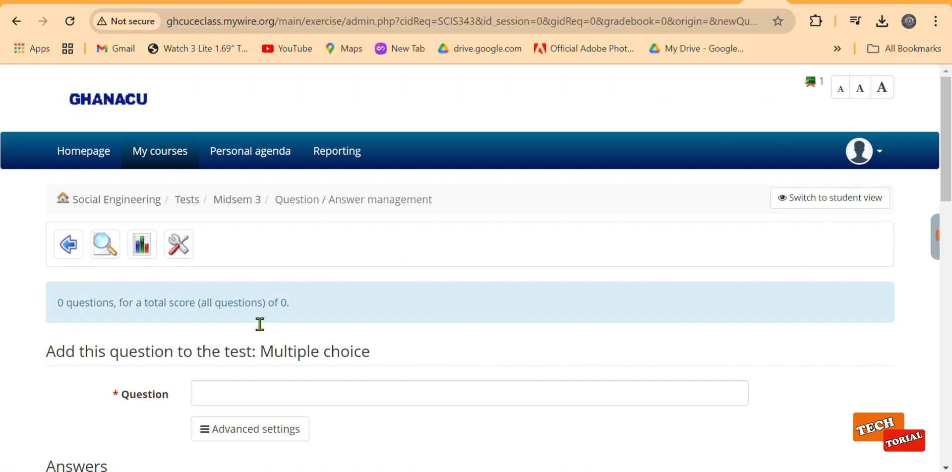
Enter "Mouse is an input device?" as the text of the multiple choice question
scroll(292, 358, down, 2)
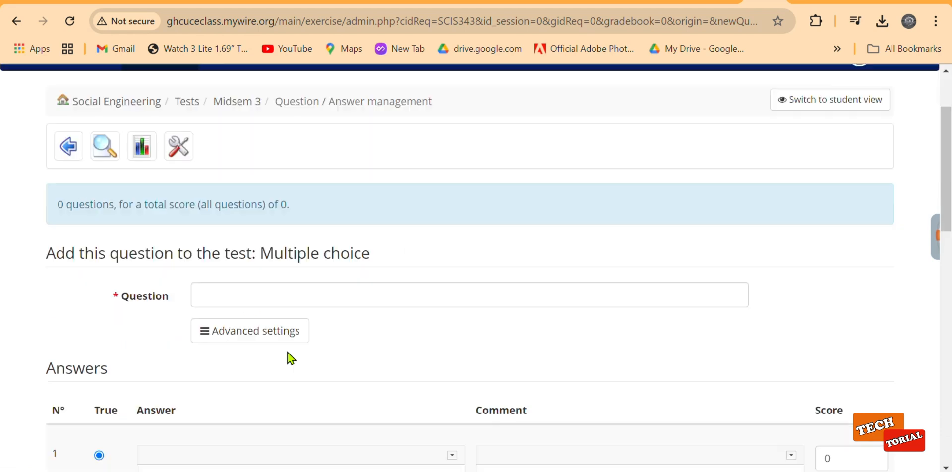
click(266, 296)
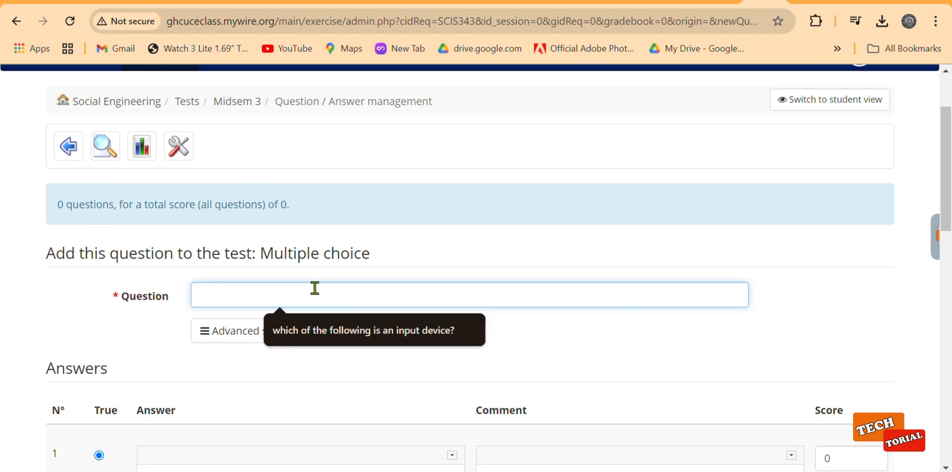
text(Mo)
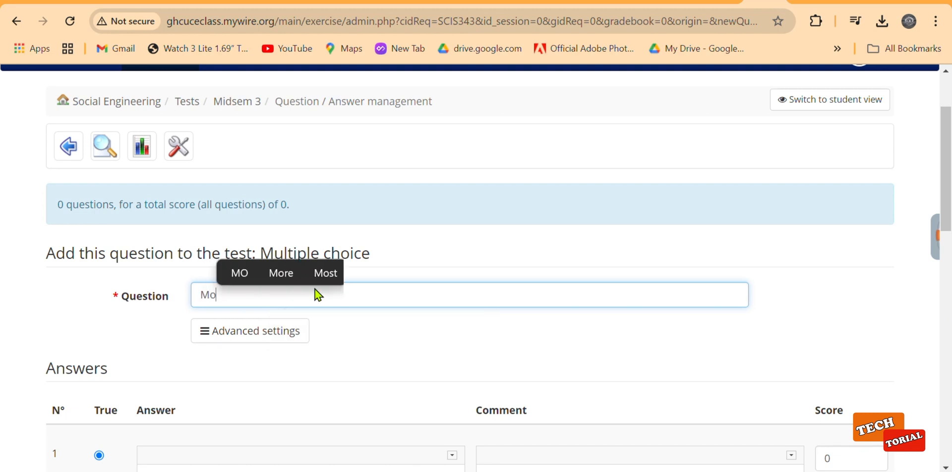
text(use )
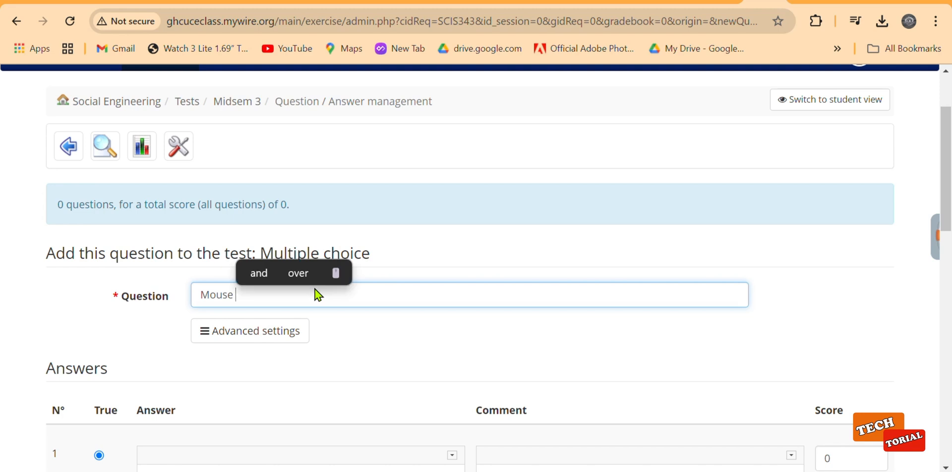
text(is nam)
key(BackSpace)
key(BackSpace)
key(BackSpace)
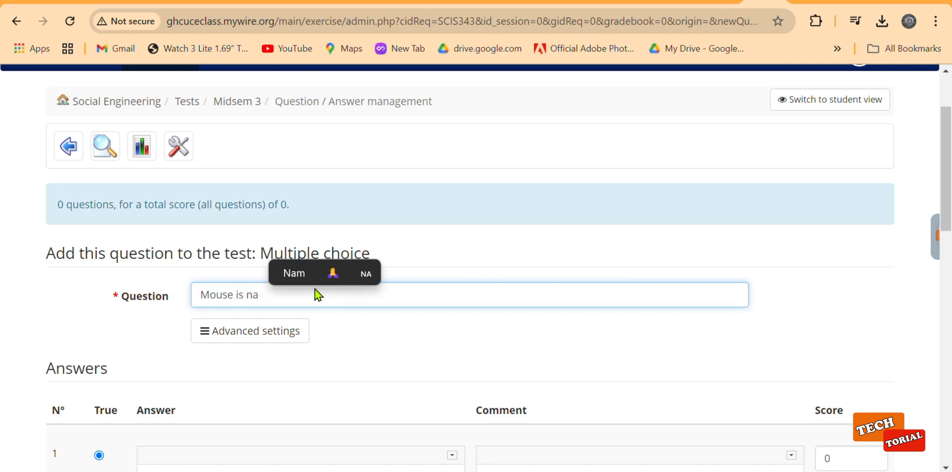
text(an)
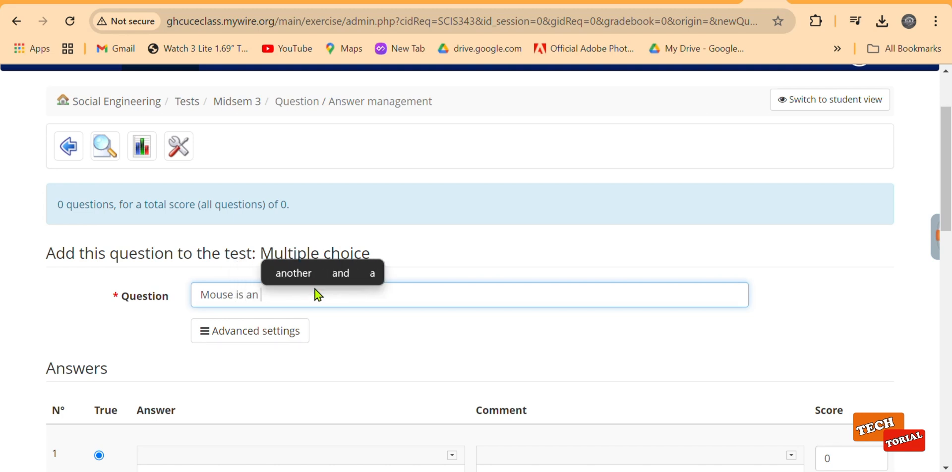
text( in)
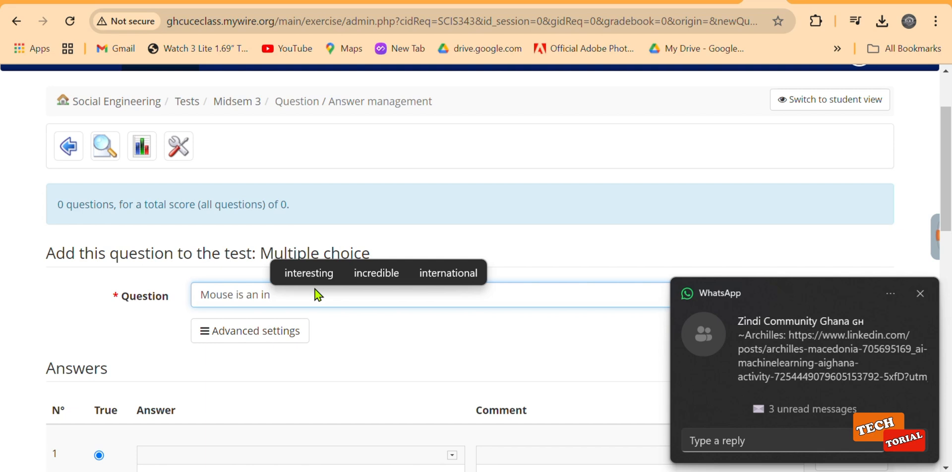
text(pu)
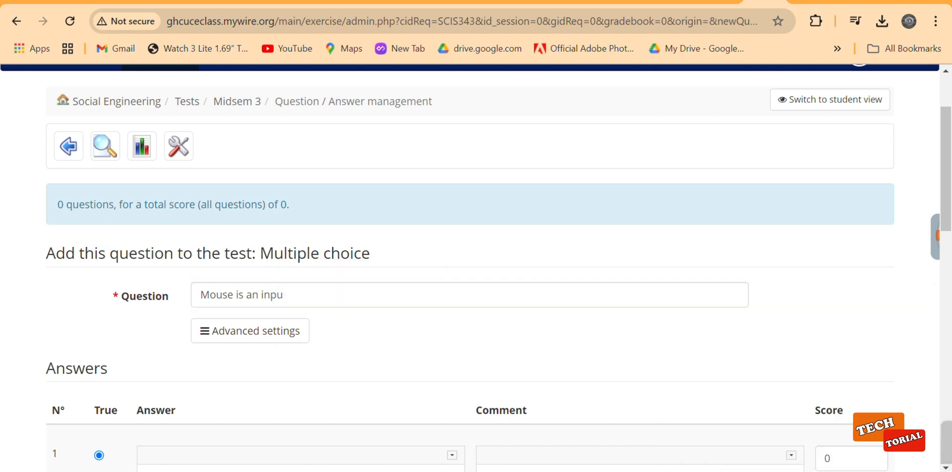
text(t )
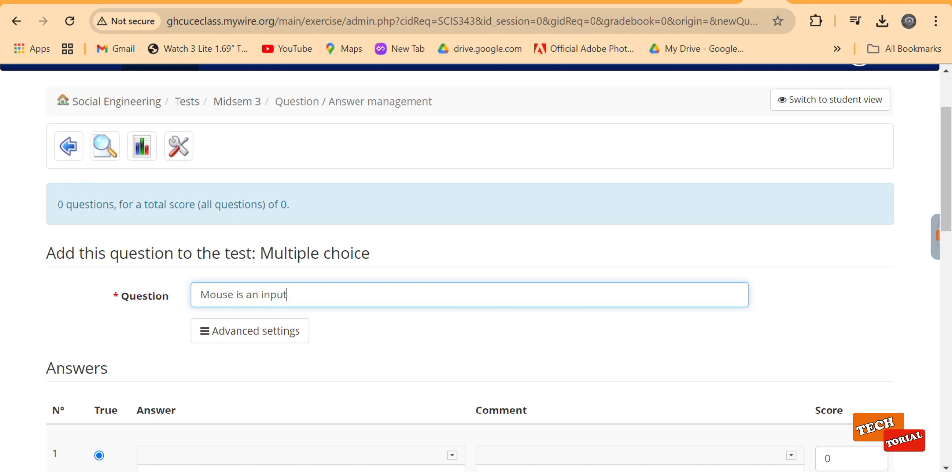
text(dev)
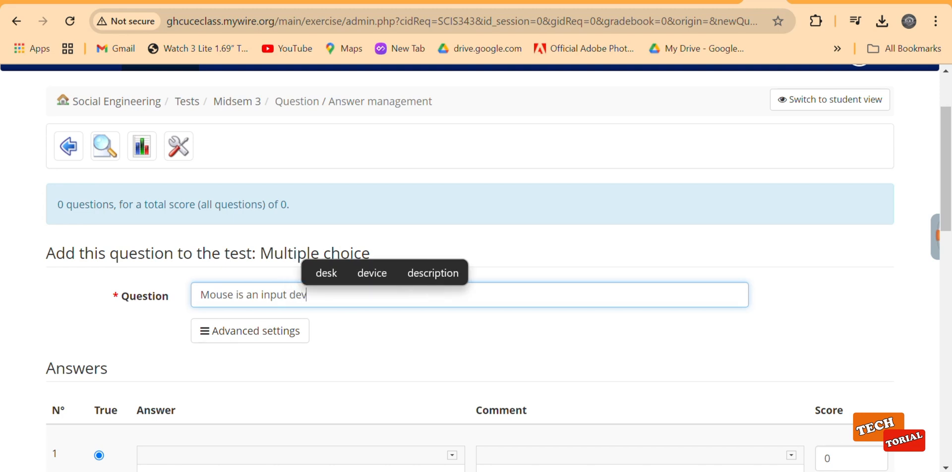
text(ice)
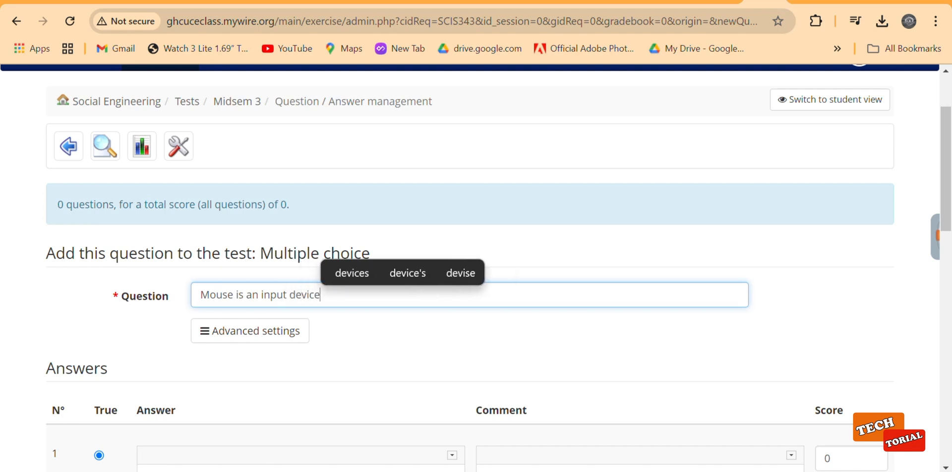
text(?)
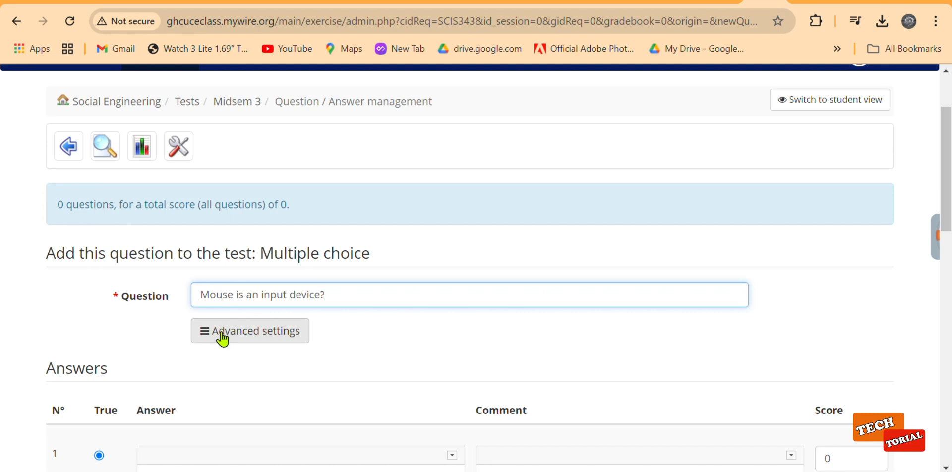
Examine the question's advanced settings: the enrich question editor, difficulty and category
scroll(222, 339, down, 2)
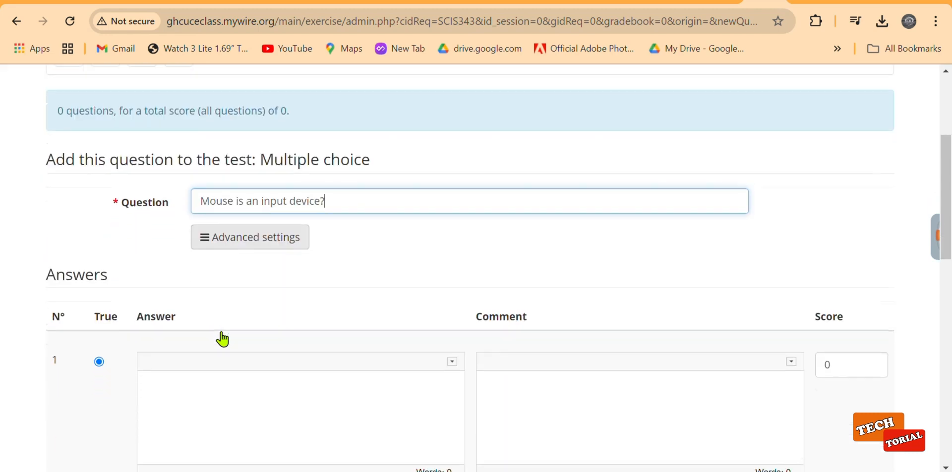
click(234, 216)
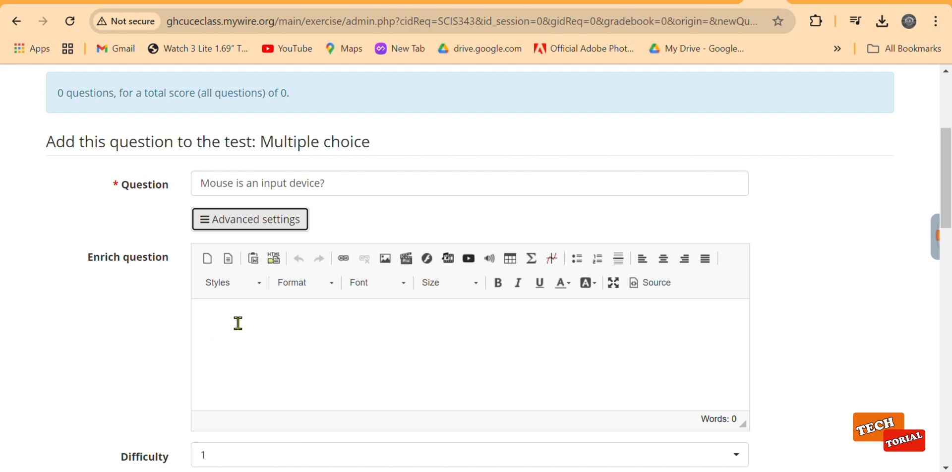
scroll(238, 323, down, 1)
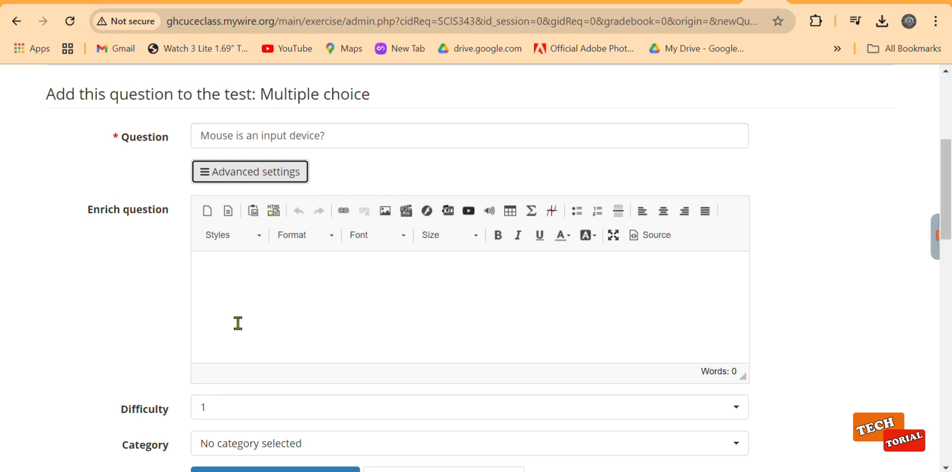
scroll(238, 323, down, 3)
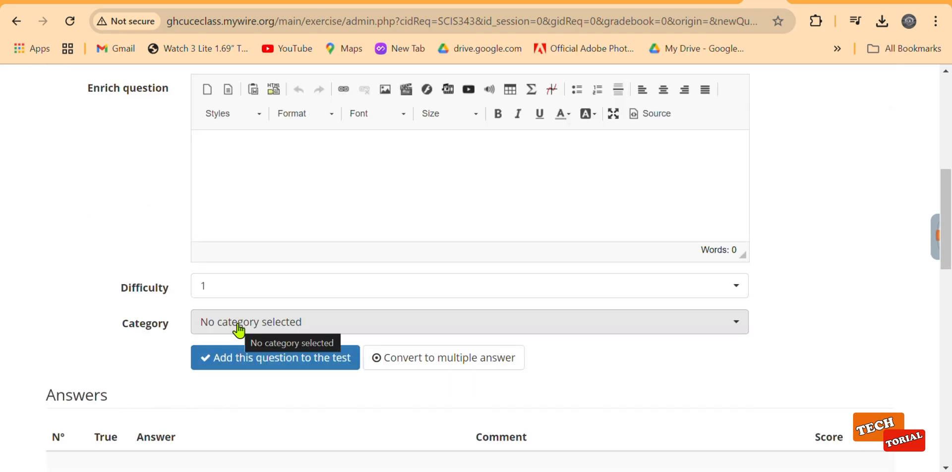
scroll(238, 330, down, 1)
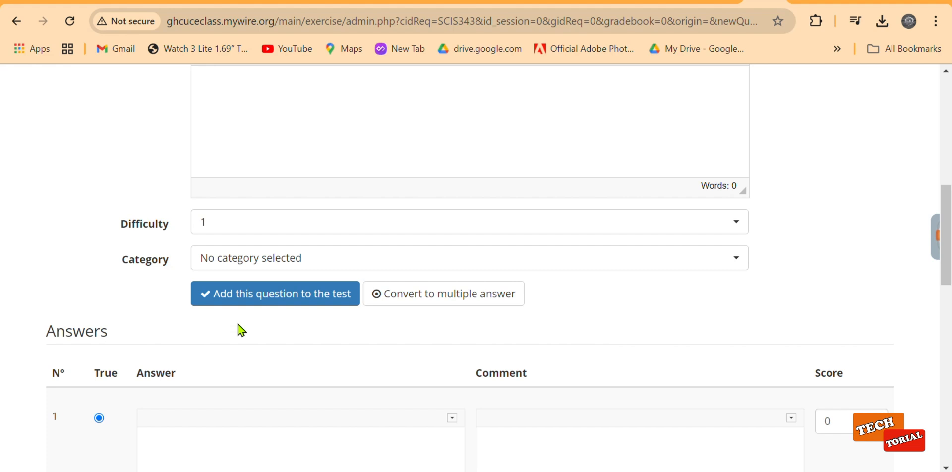
scroll(239, 329, up, 3)
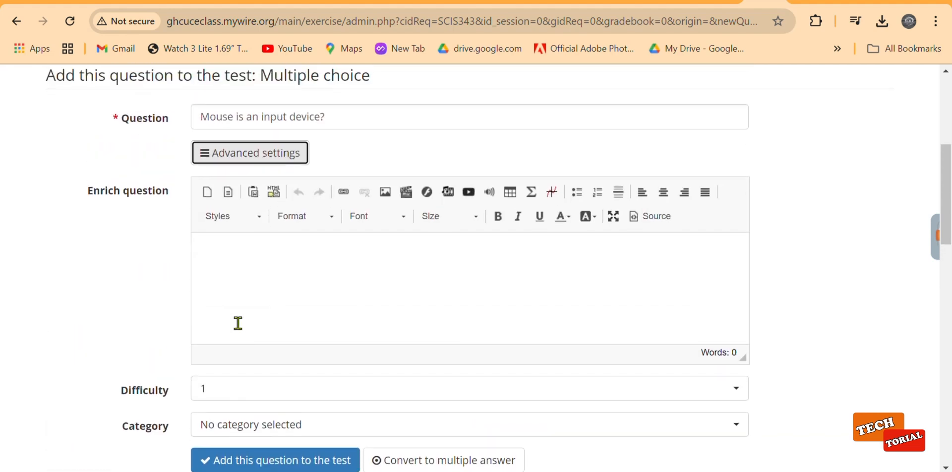
scroll(238, 324, up, 1)
Fill in "True" as answer 1 and "False" as answer 2 of the question
scroll(238, 324, down, 7)
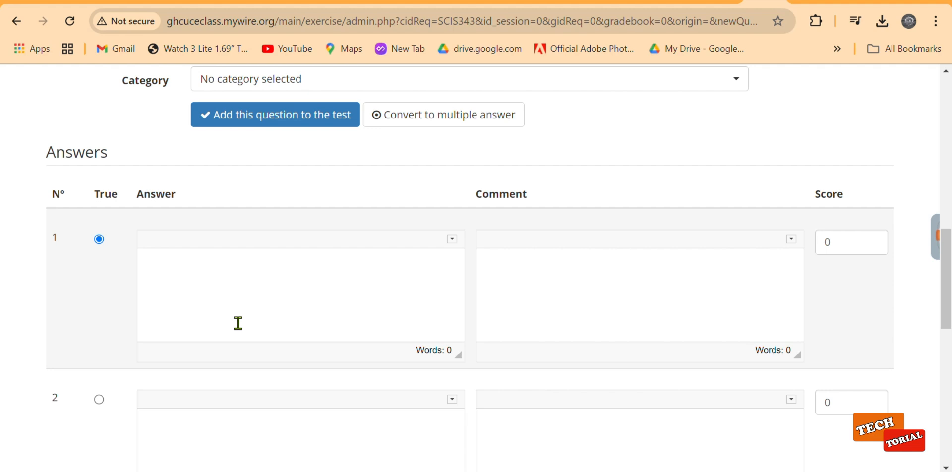
click(178, 261)
text(T)
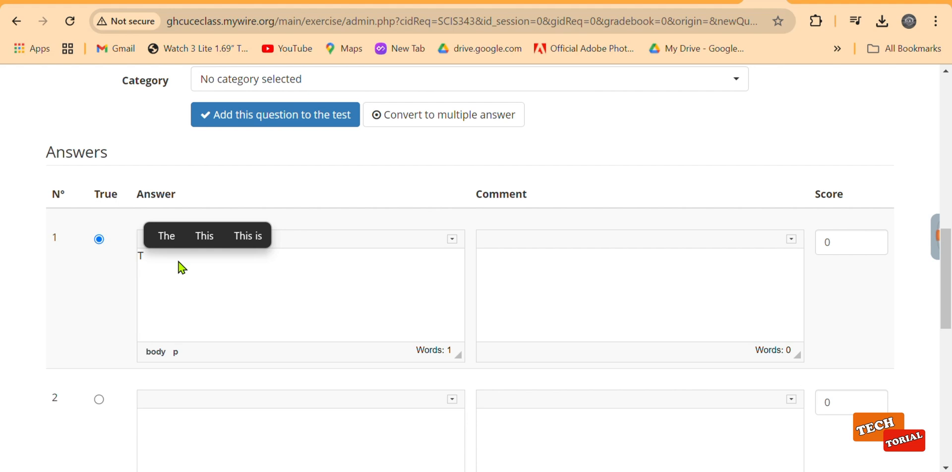
text(rue)
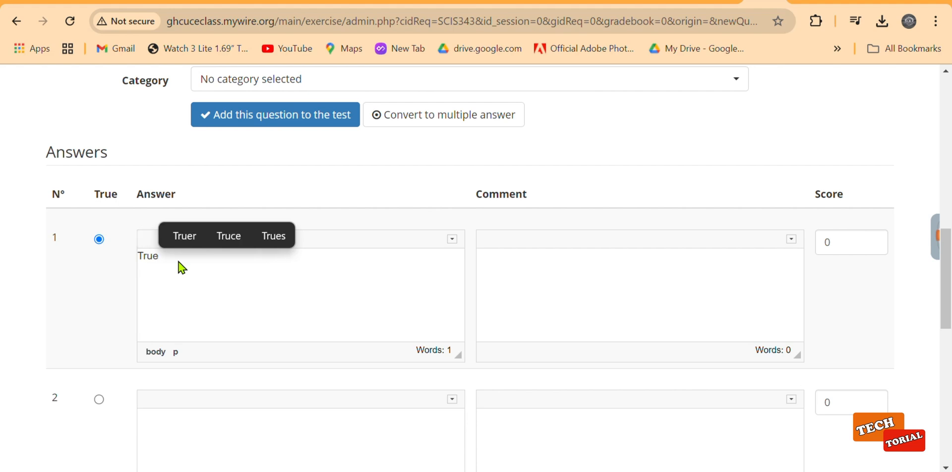
click(195, 434)
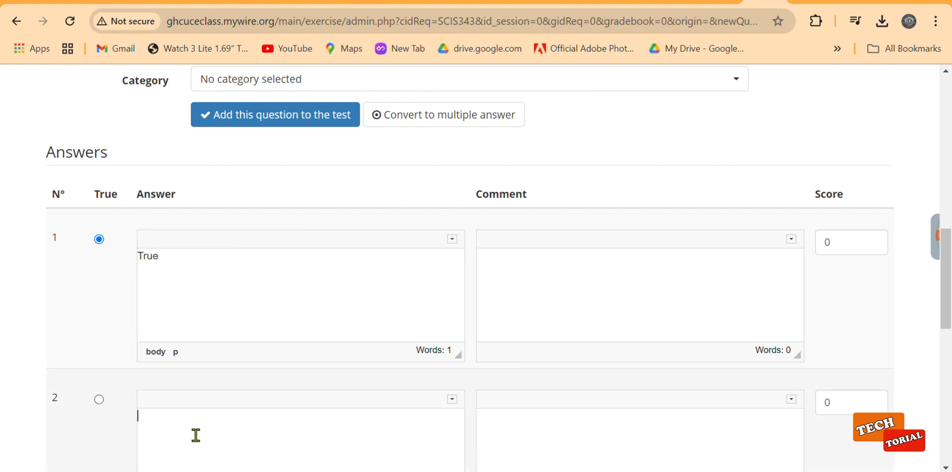
text(Fals)
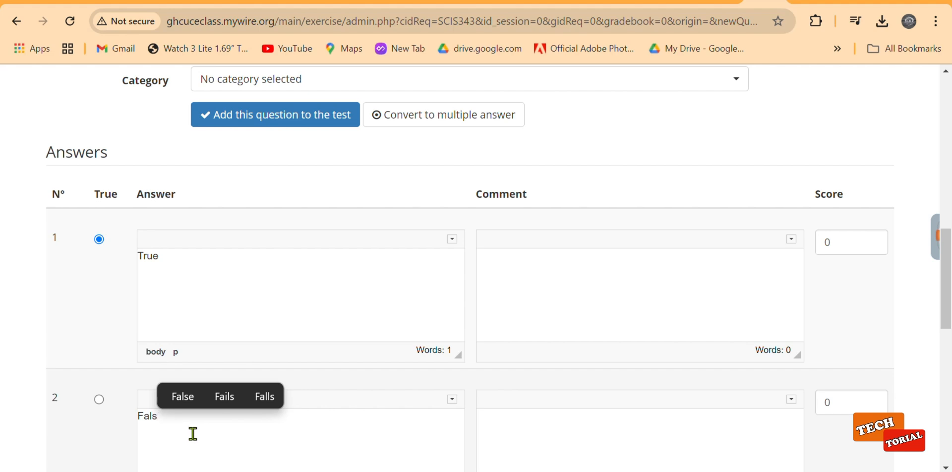
text(e)
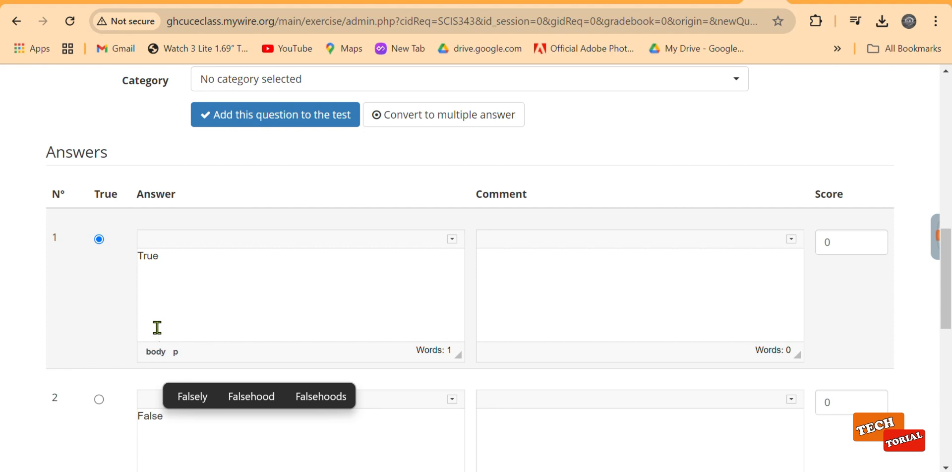
Mark answer 1, True, as the correct one and set its score to 5
click(97, 240)
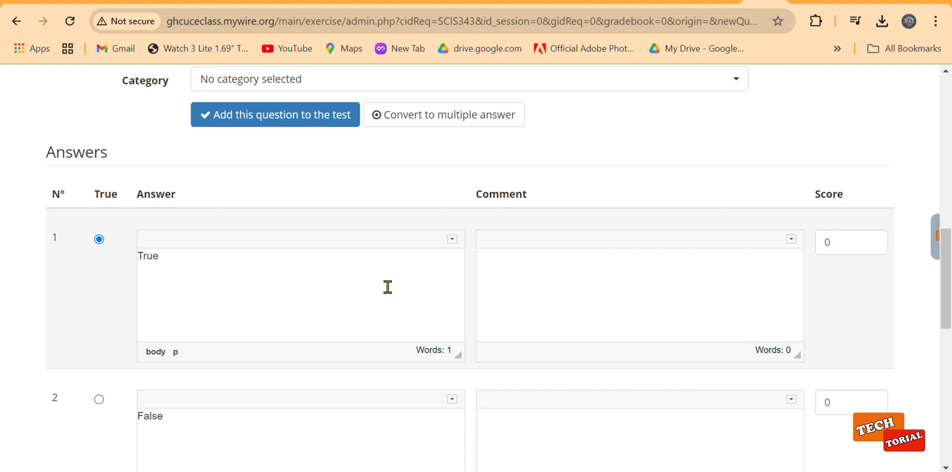
click(854, 239)
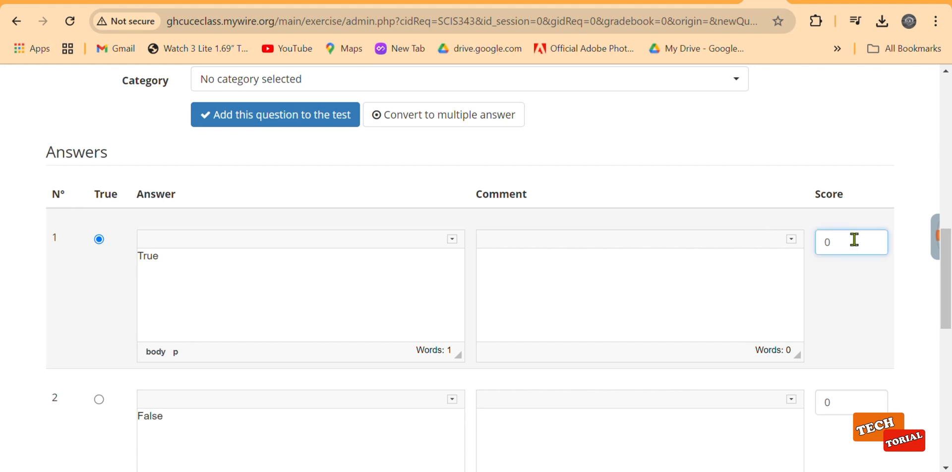
key(BackSpace)
text(5)
Remove the empty fourth answer option from the question
scroll(530, 315, down, 2)
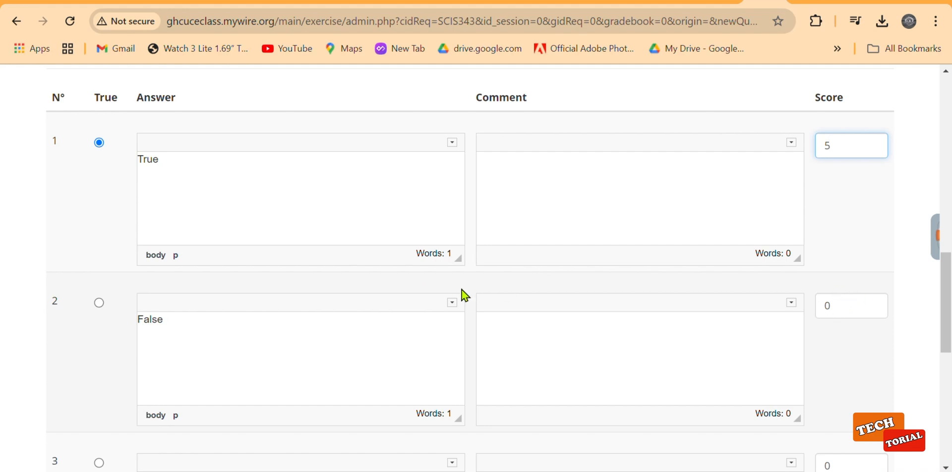
scroll(462, 290, down, 2)
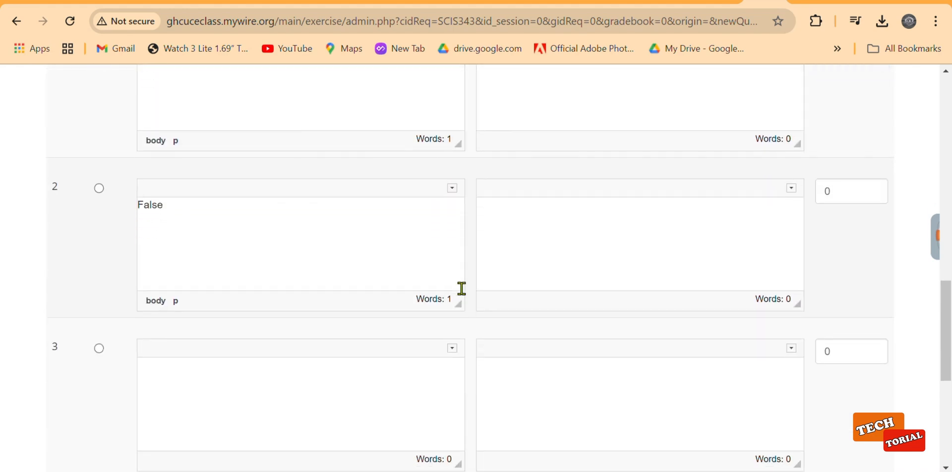
scroll(462, 289, down, 3)
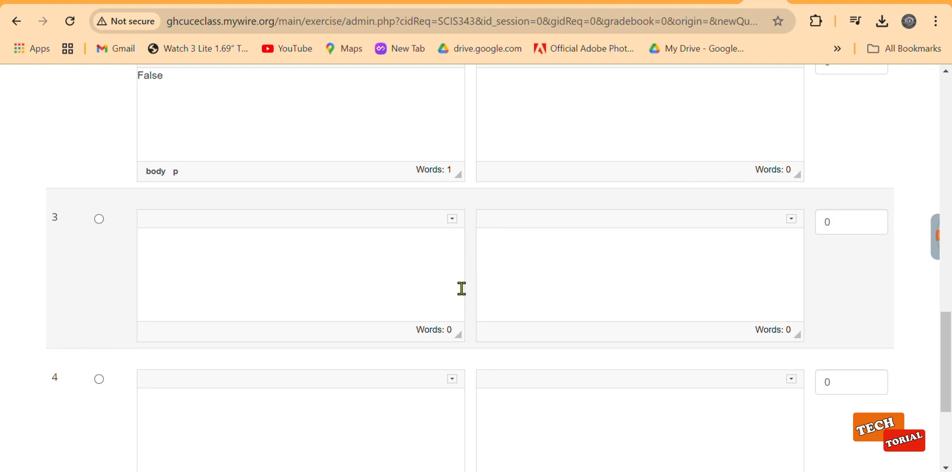
scroll(463, 289, up, 5)
scroll(465, 296, up, 2)
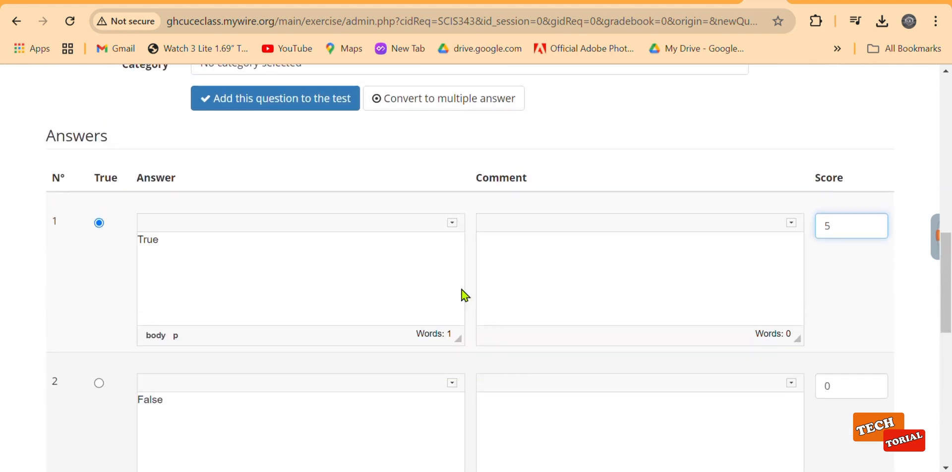
scroll(465, 295, down, 10)
scroll(465, 296, down, 1)
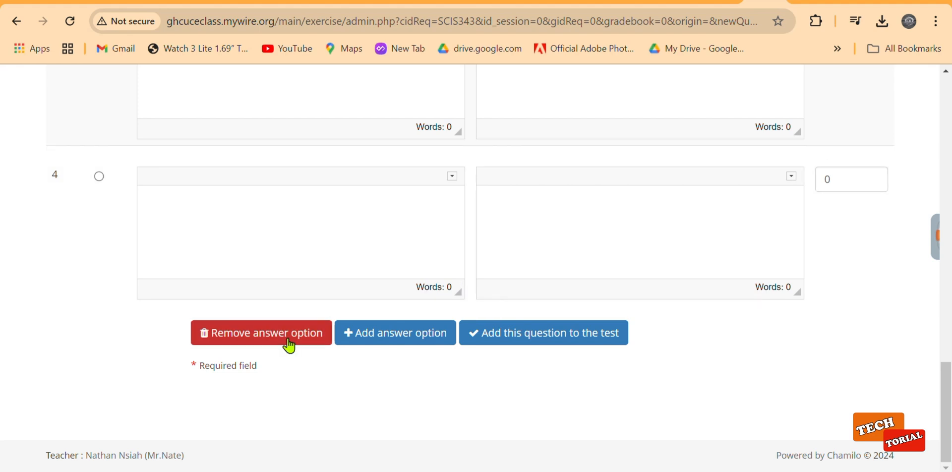
click(290, 342)
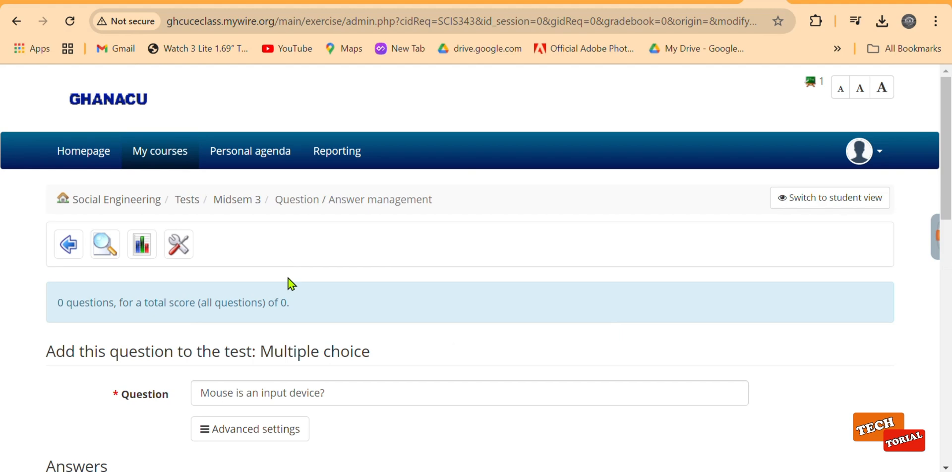
Try to add the question to the test with the third answer option left empty
scroll(291, 284, down, 5)
scroll(292, 354, down, 8)
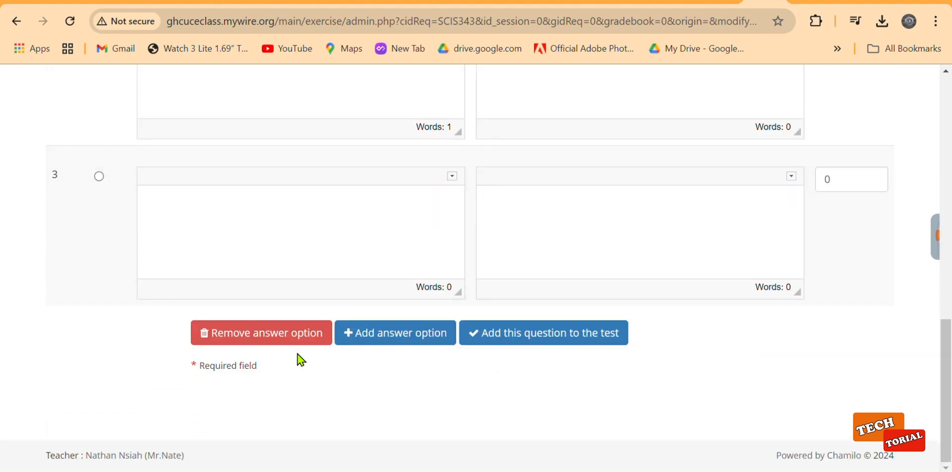
click(520, 343)
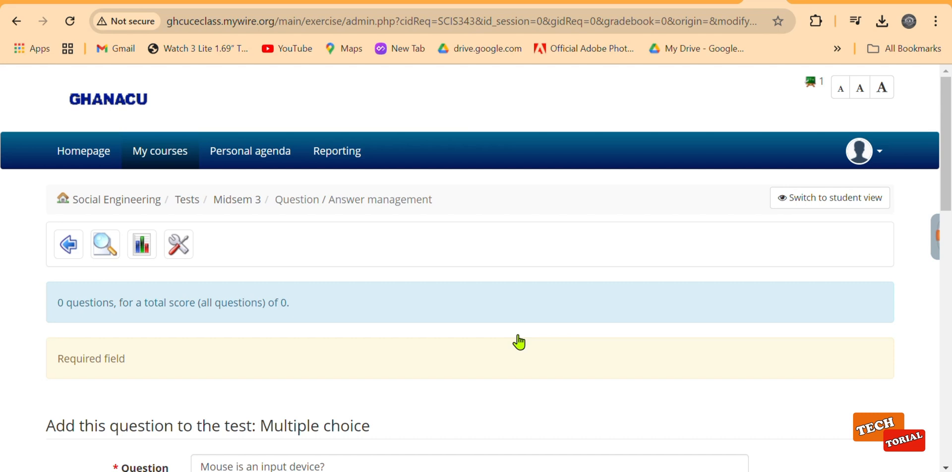
scroll(404, 359, down, 2)
scroll(404, 352, down, 2)
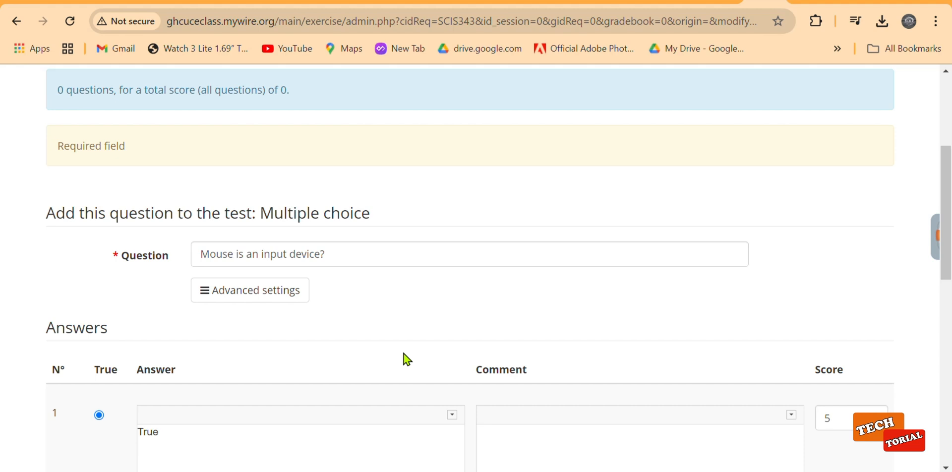
Remove the empty third answer option and add the mouse question to the Midsem 3 test
scroll(407, 359, down, 10)
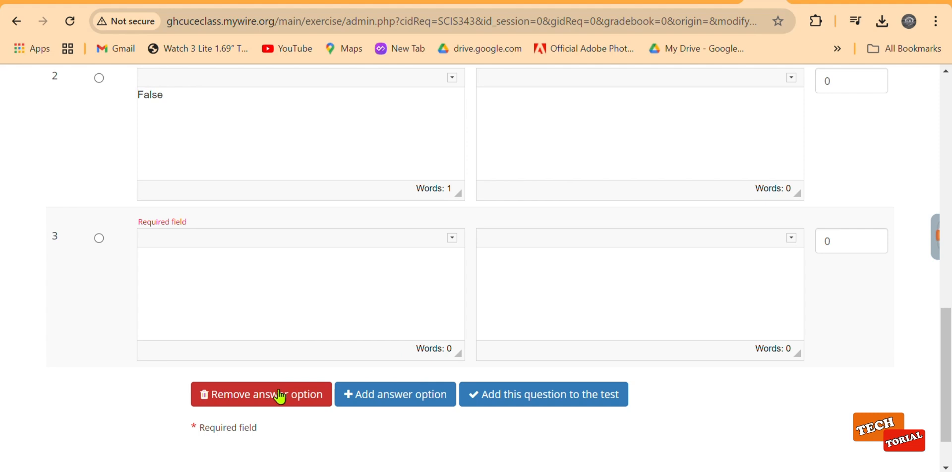
click(280, 396)
scroll(277, 395, down, 10)
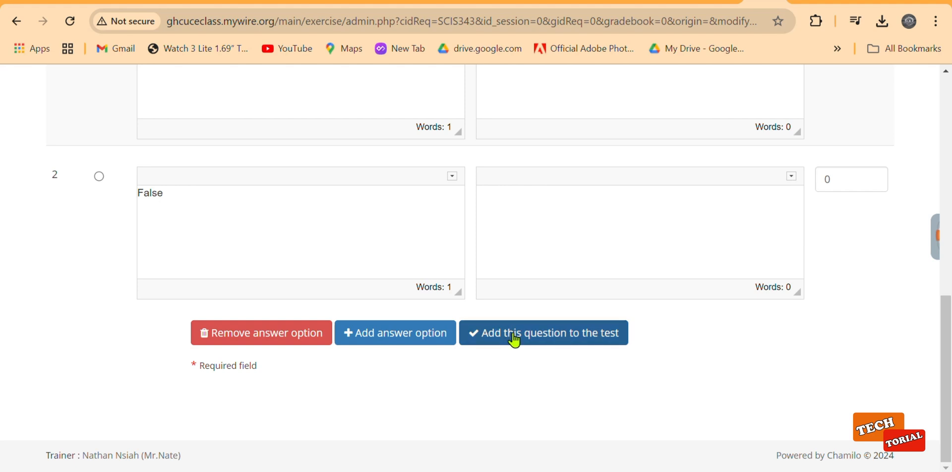
click(516, 341)
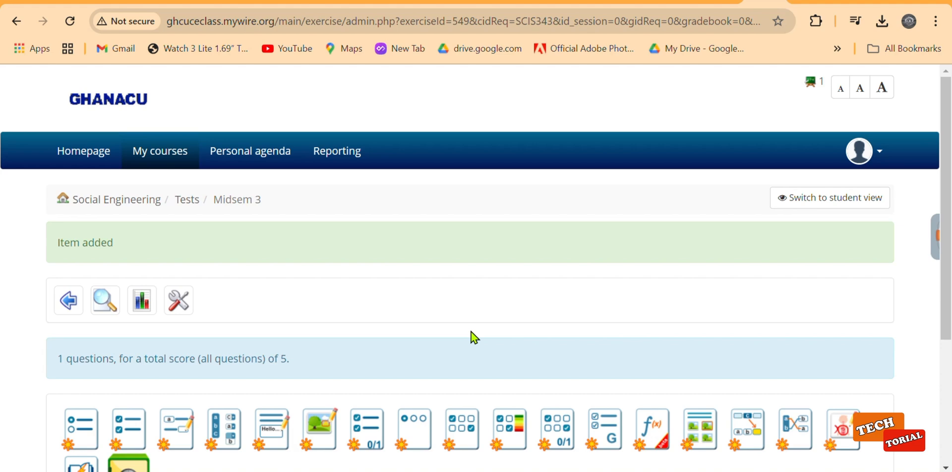
Return from Midsem 3 to the course's list of tests and dismiss the WhatsApp notification
scroll(269, 289, down, 4)
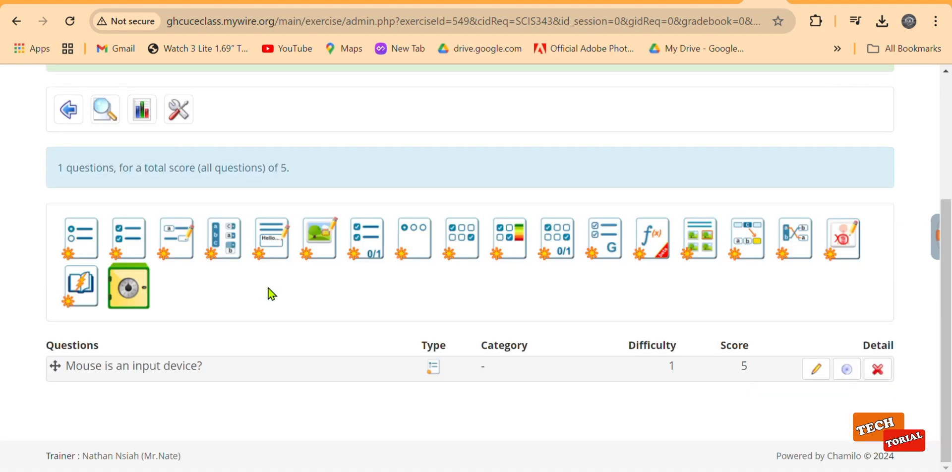
scroll(269, 288, up, 2)
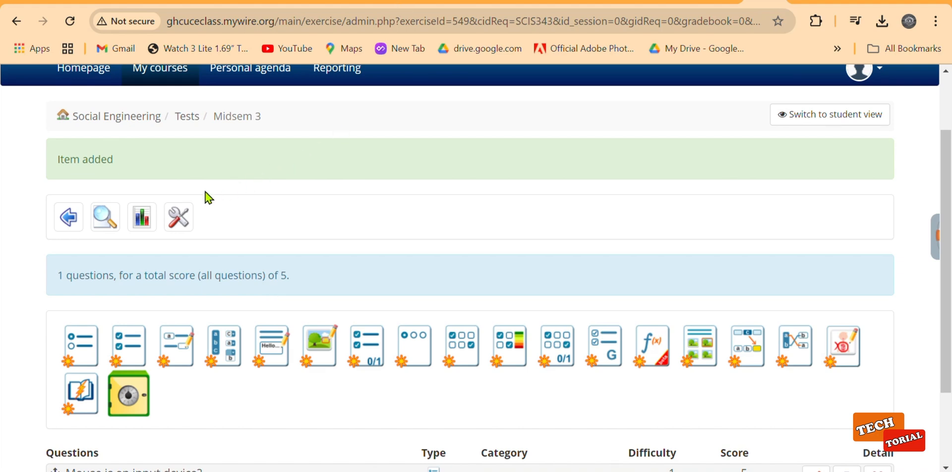
click(189, 122)
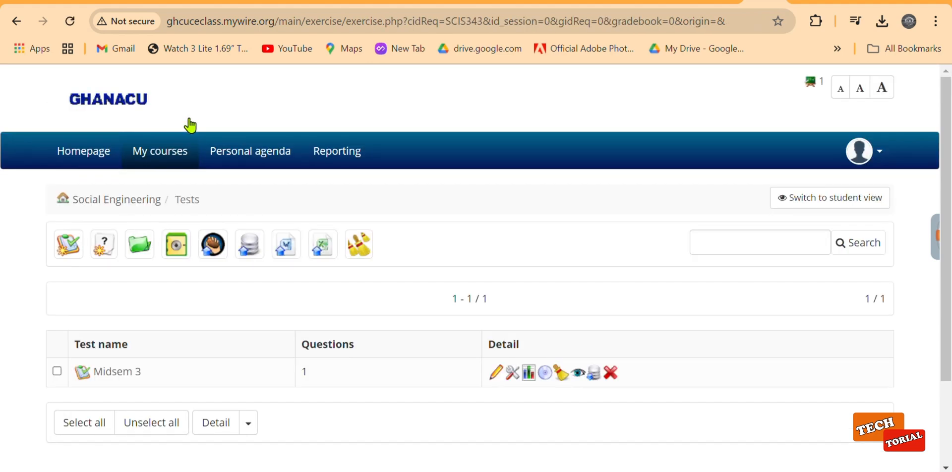
scroll(291, 357, down, 2)
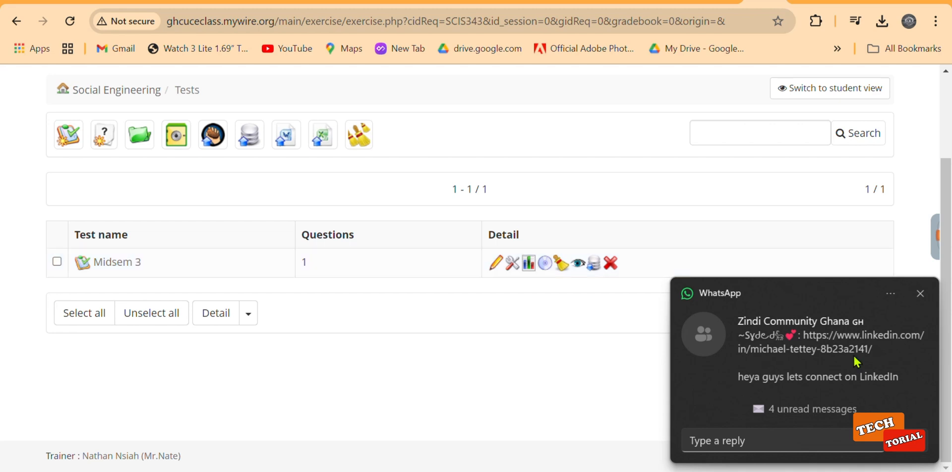
click(920, 294)
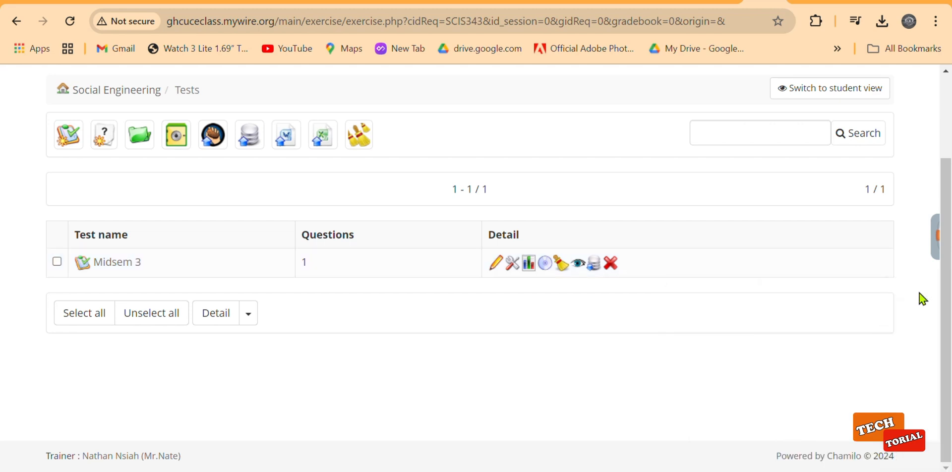
Hide the Midsem 3 test from students and make it visible again
click(579, 266)
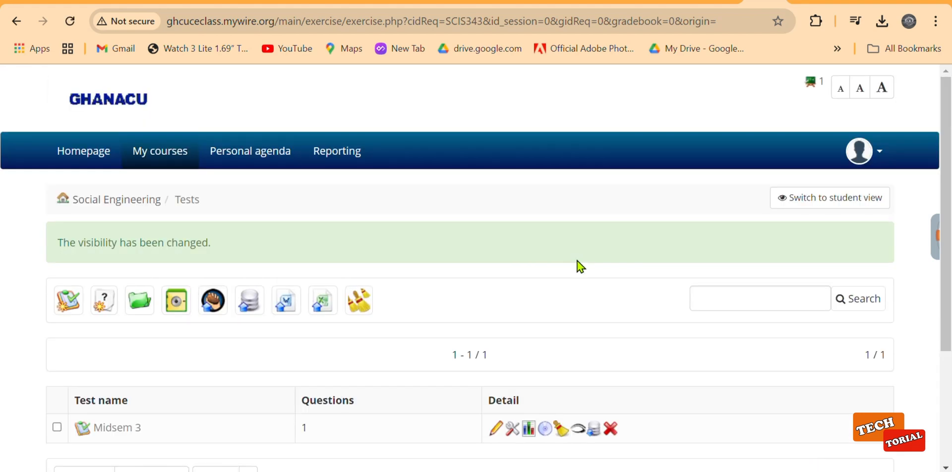
scroll(576, 401, down, 2)
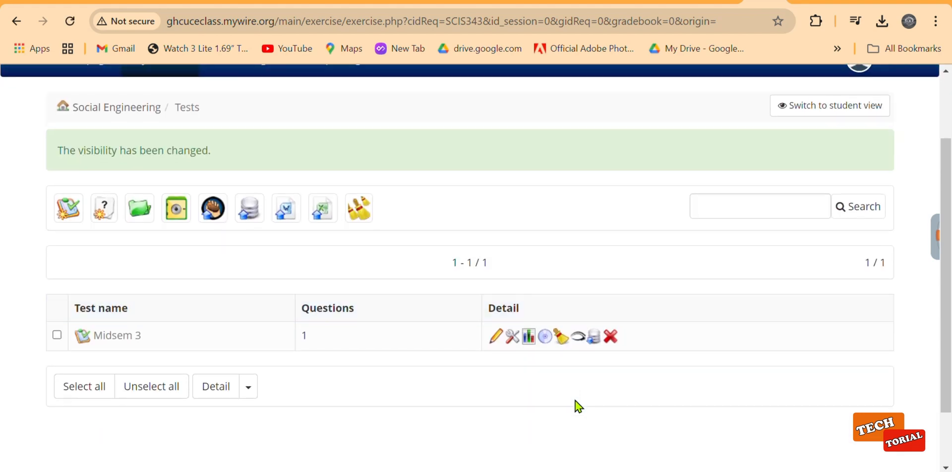
click(576, 337)
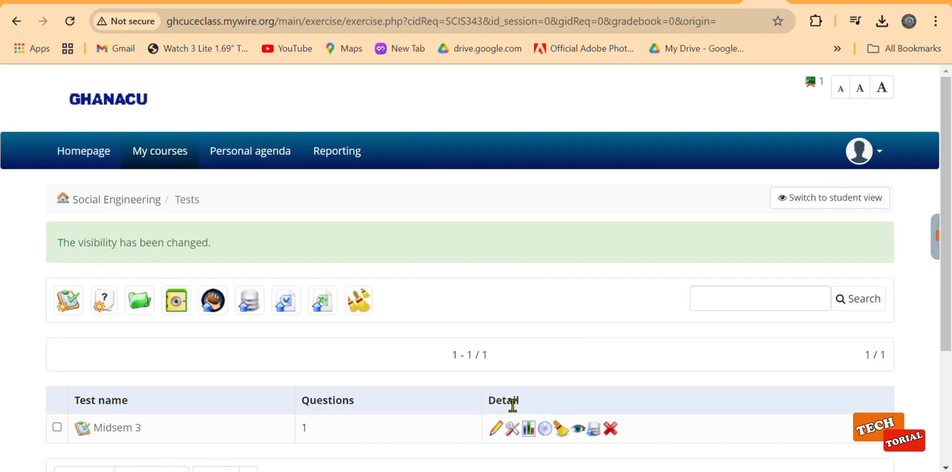
Hide Midsem 3 from students and check the tests page in student view before returning to teacher view
scroll(499, 439, down, 1)
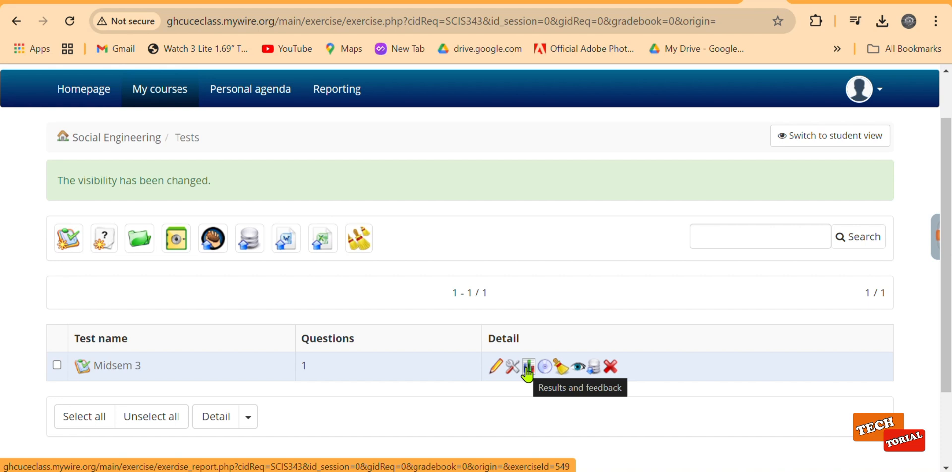
click(579, 369)
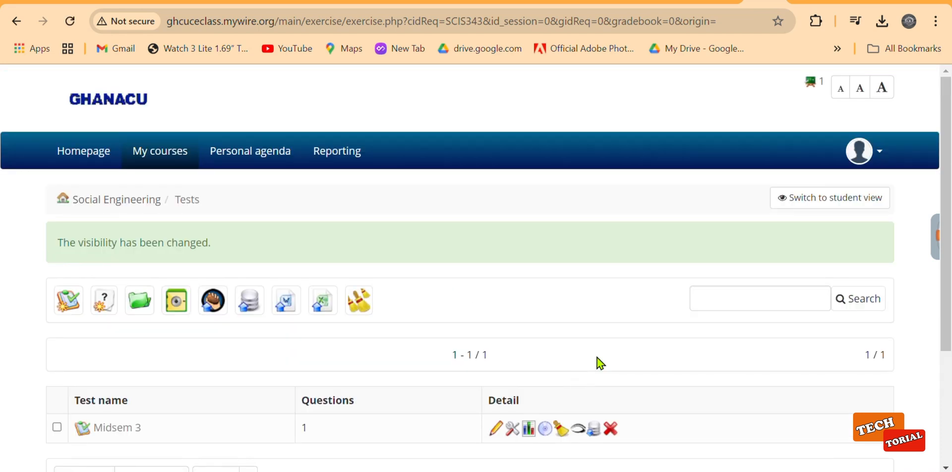
click(825, 205)
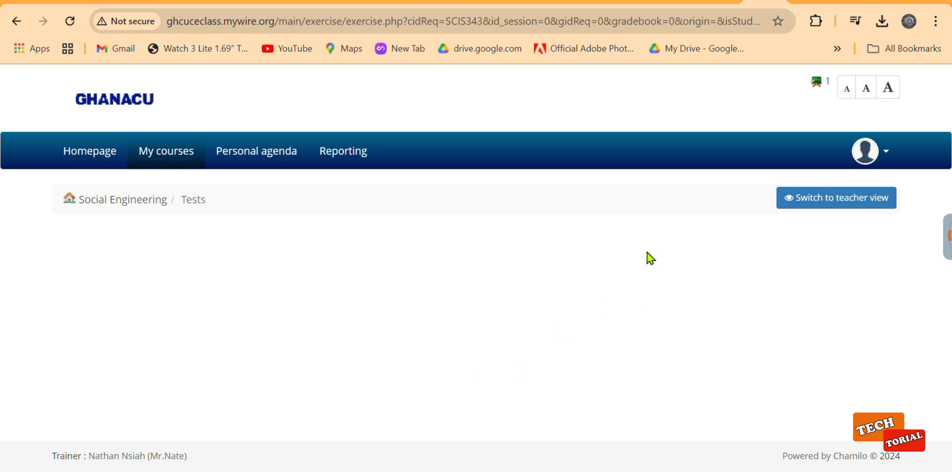
click(804, 201)
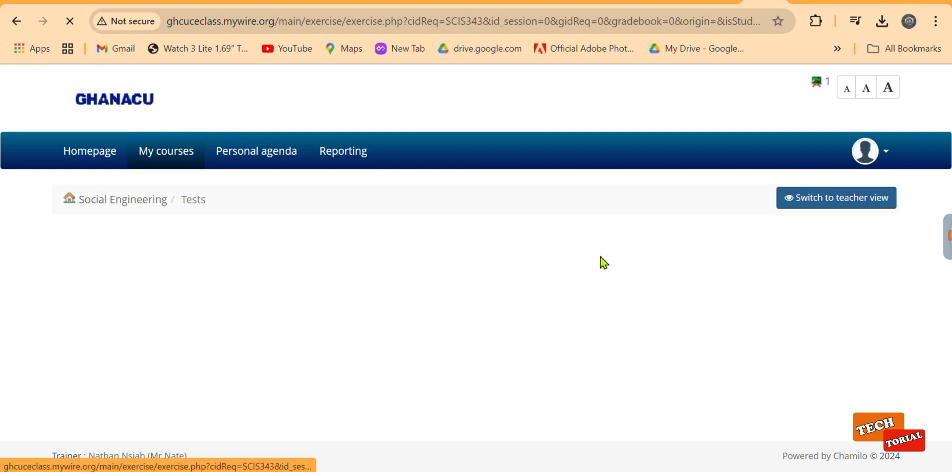